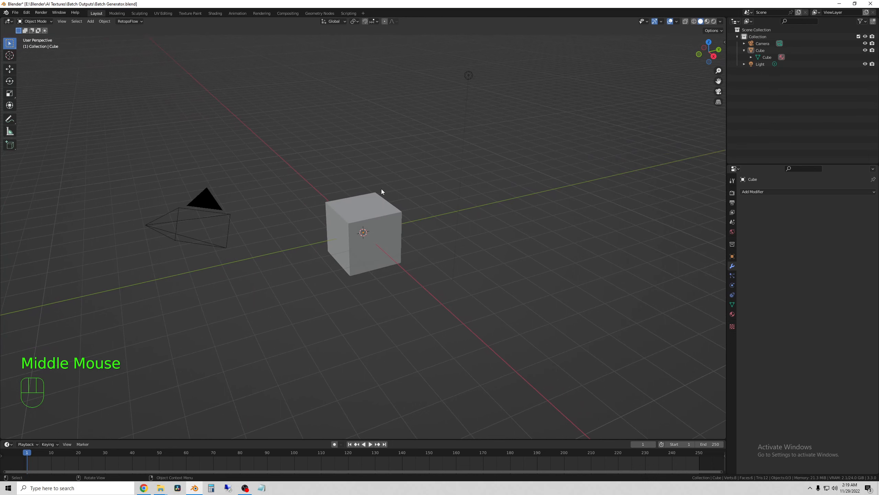
# Switch to Chrome and open the dream-textures GitHub repository from the search results.
pyautogui.moveTo(329, 174); pyautogui.dragTo(311, 167, button='middle')
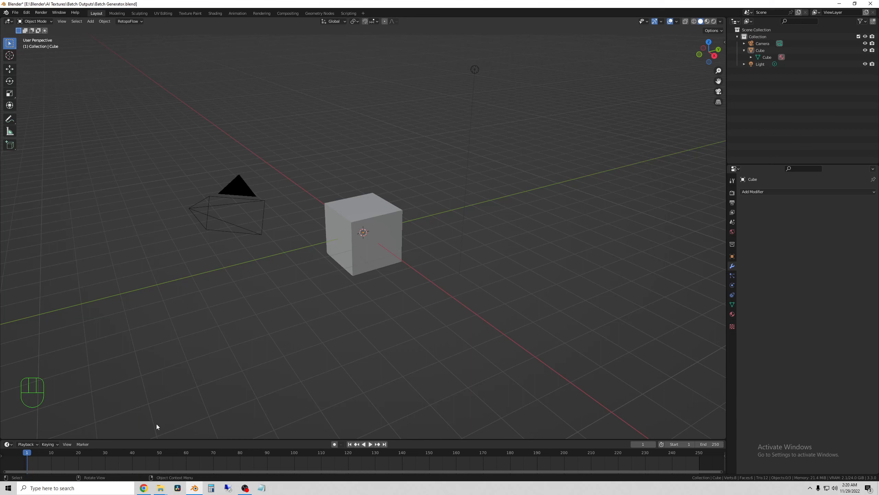
pyautogui.click(144, 488)
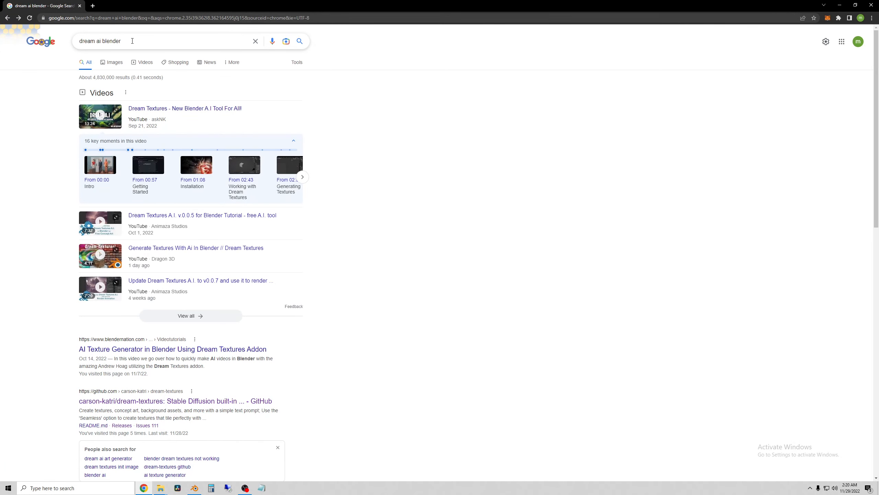
pyautogui.click(132, 41)
pyautogui.click(416, 193)
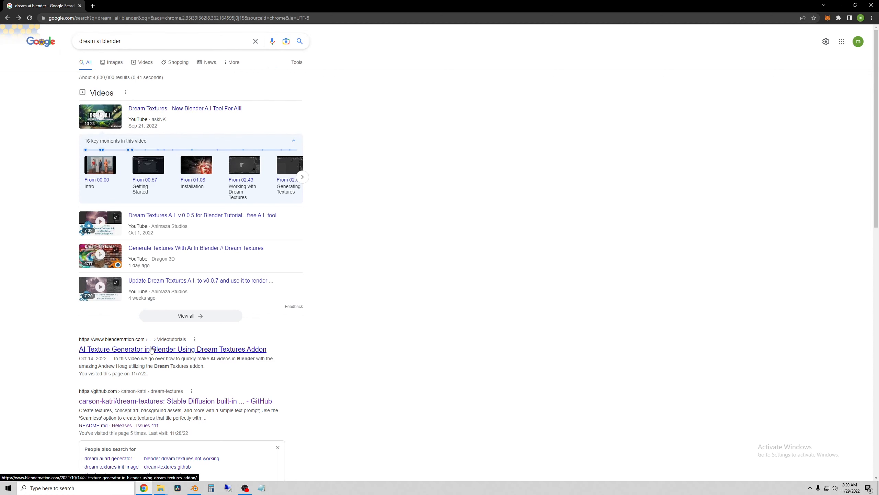
pyautogui.scroll(-1, 143, 361)
pyautogui.scroll(-3, 143, 362)
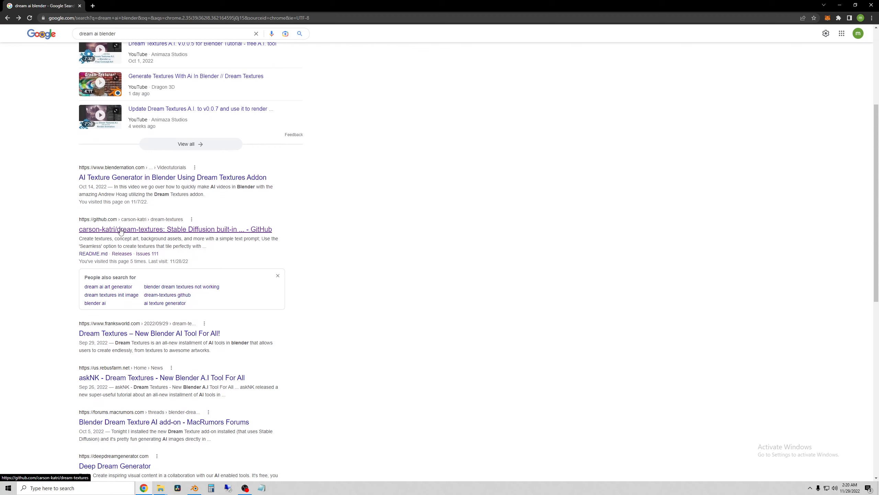
pyautogui.click(141, 229)
# Examine the repository's release version, file list, and the README's installation and usage sections.
pyautogui.moveTo(334, 139); pyautogui.dragTo(363, 139)
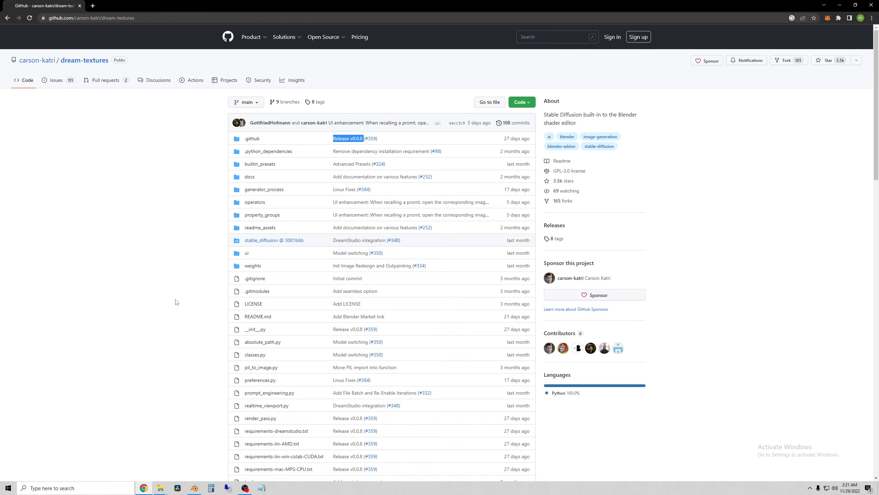
pyautogui.scroll(-5, 177, 303)
pyautogui.scroll(-1, 177, 303)
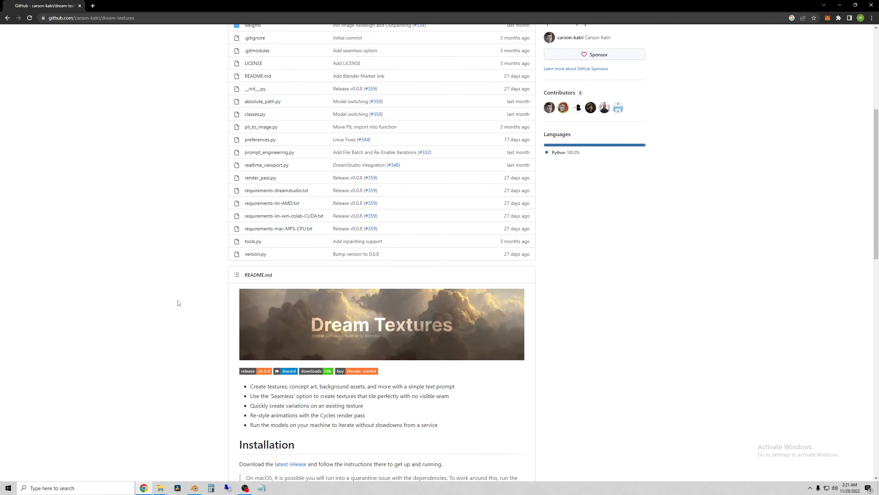
pyautogui.scroll(4, 176, 301)
pyautogui.scroll(-6, 183, 306)
pyautogui.scroll(-4, 183, 310)
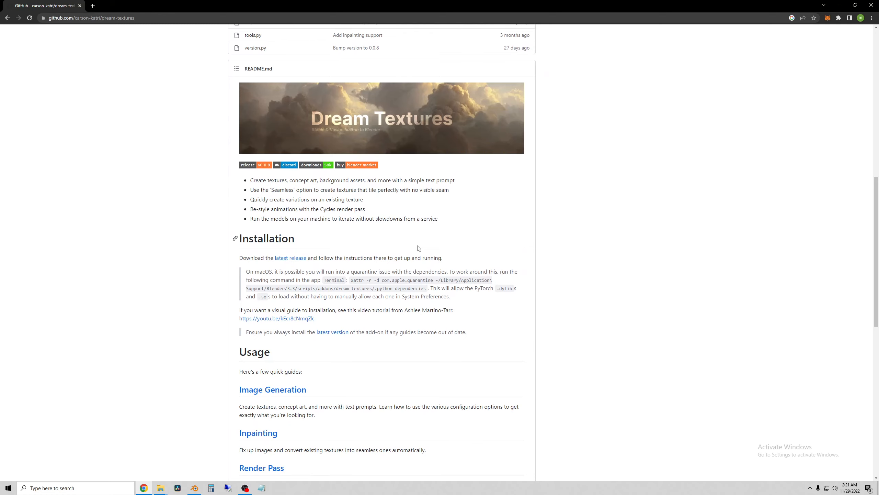
pyautogui.scroll(-4, 549, 320)
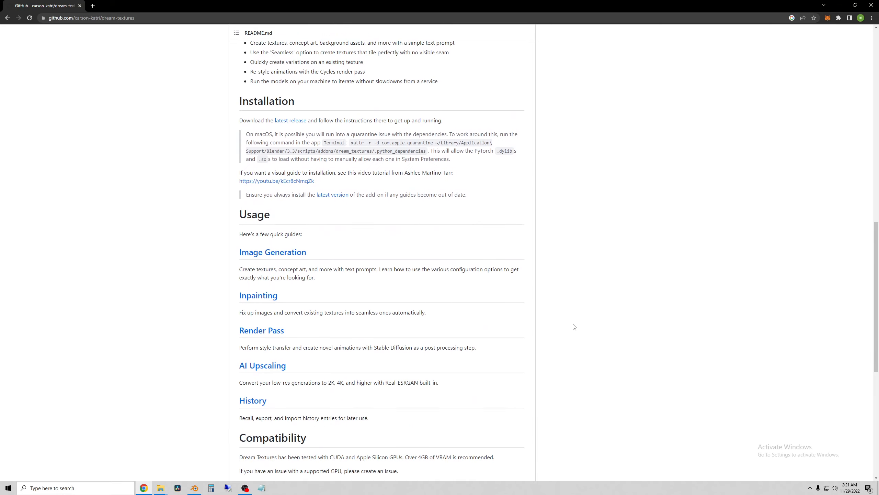
pyautogui.scroll(16, 565, 318)
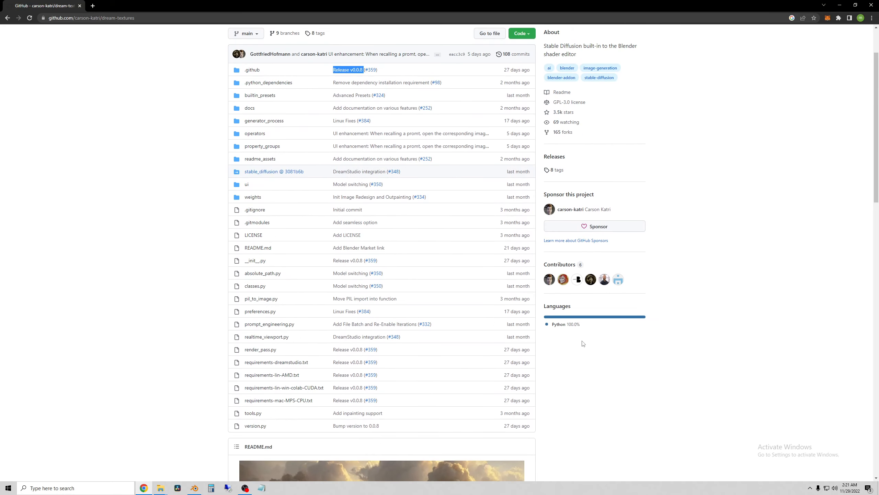
# Open the latest release page from the README and expand the Windows installation options.
pyautogui.scroll(-8, 391, 239)
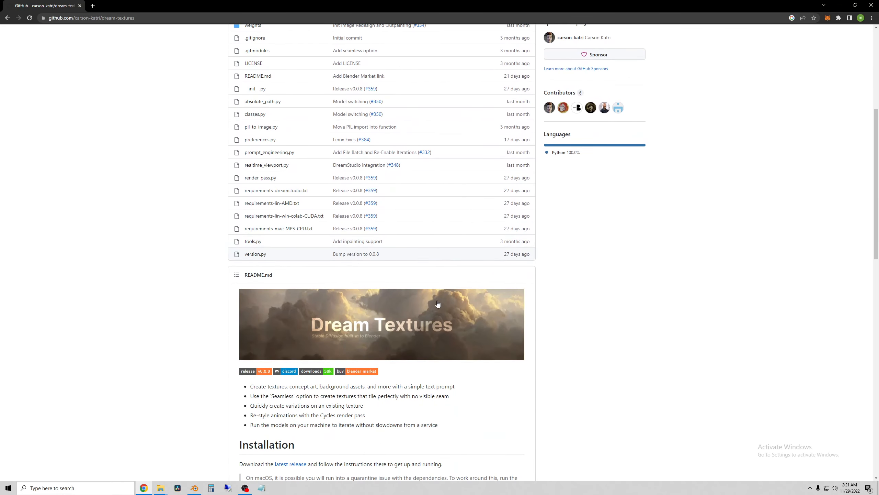
pyautogui.click(290, 361)
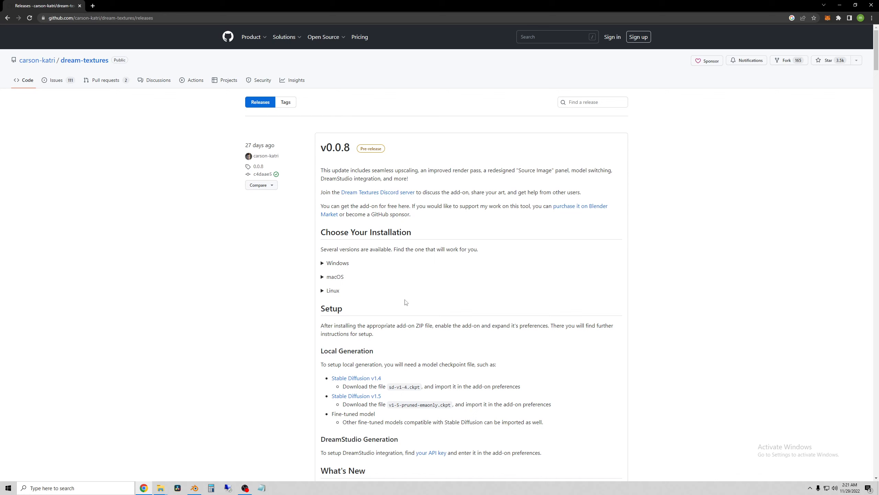
pyautogui.click(328, 265)
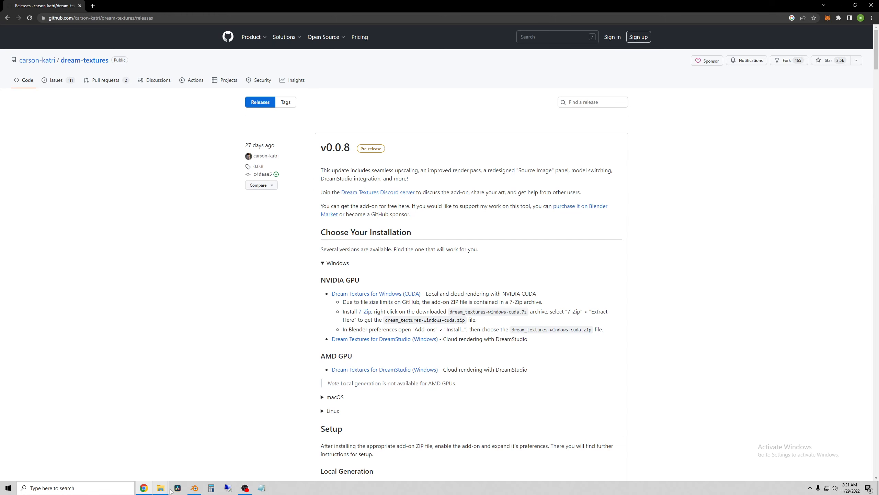
# Switch to Blender and open the add-on preferences.
pyautogui.click(195, 488)
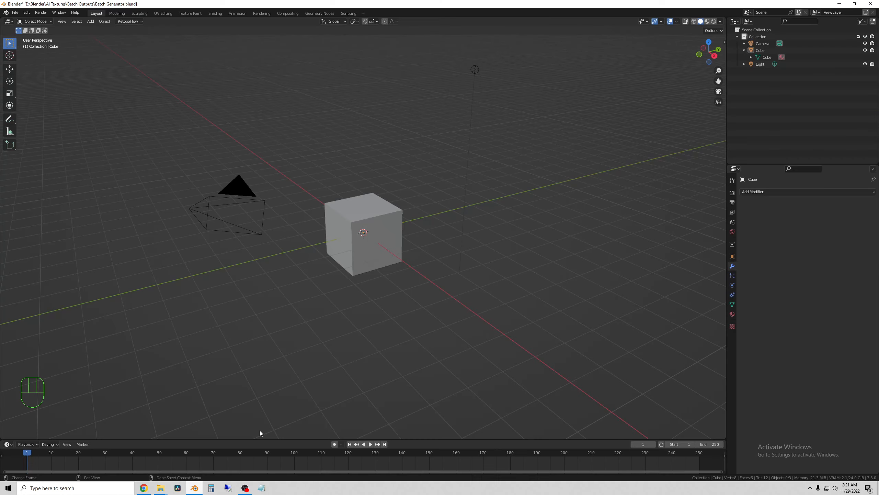
pyautogui.click(26, 12)
pyautogui.click(44, 111)
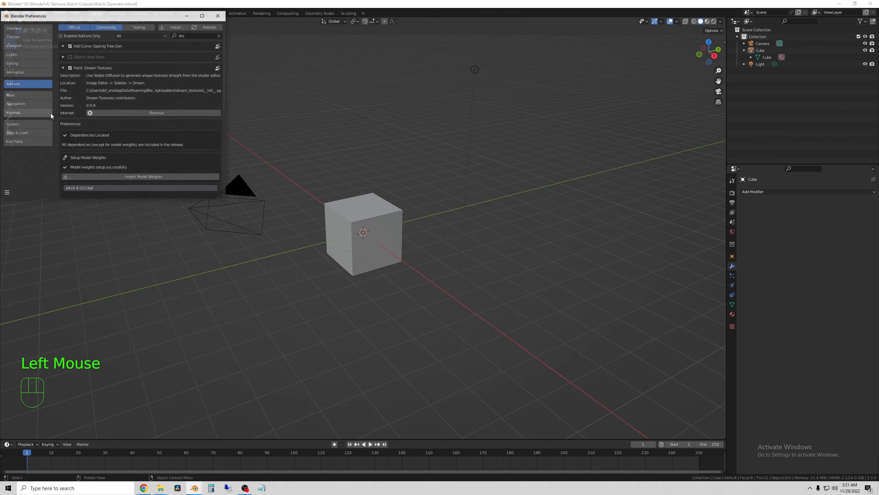
pyautogui.click(171, 28)
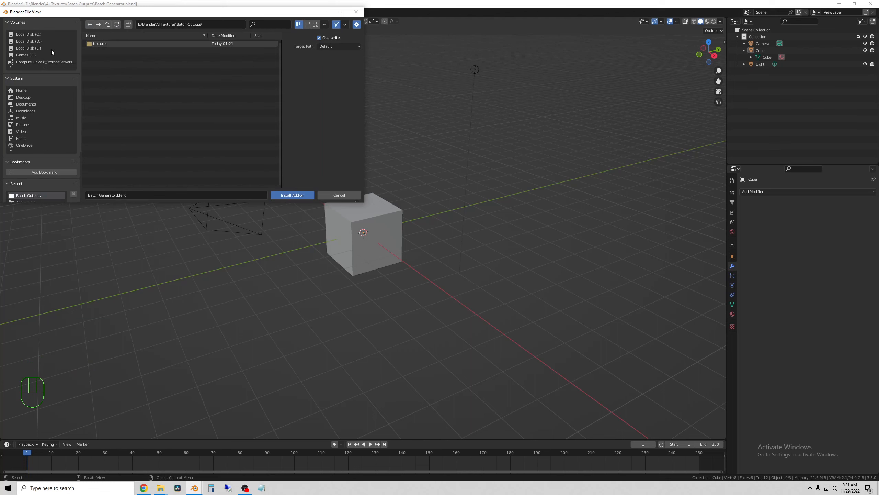
pyautogui.click(27, 112)
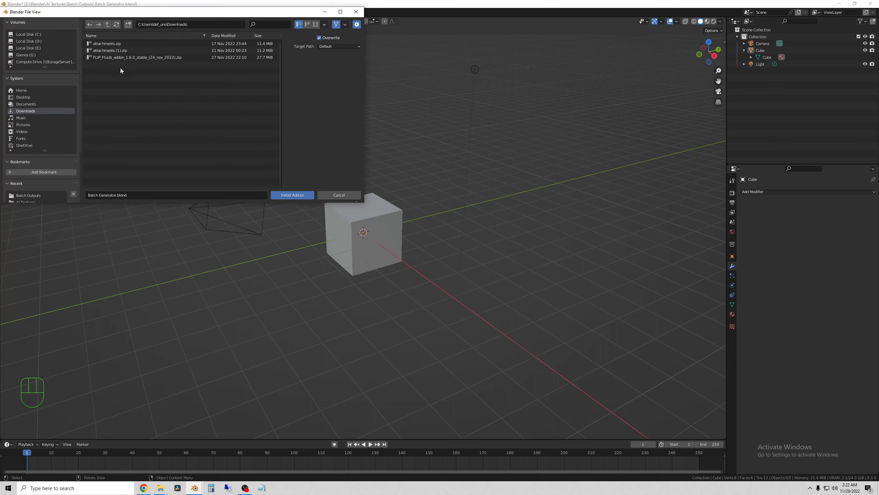
pyautogui.click(114, 44)
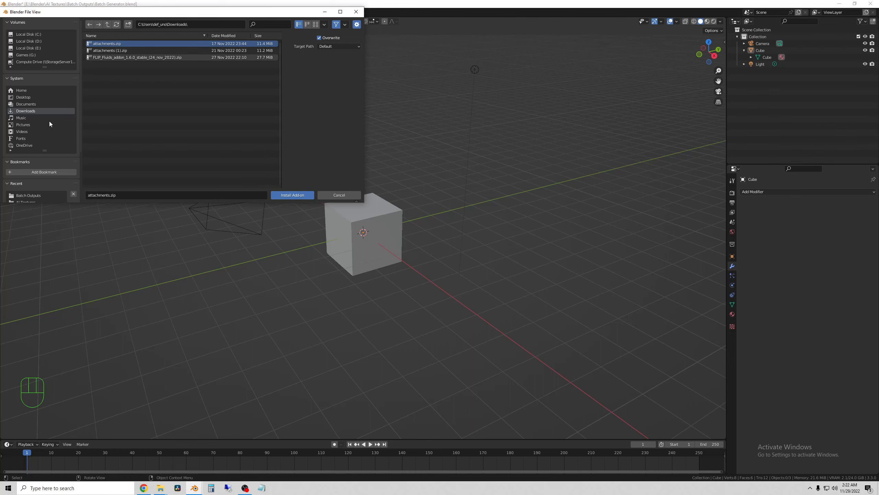
pyautogui.click(356, 11)
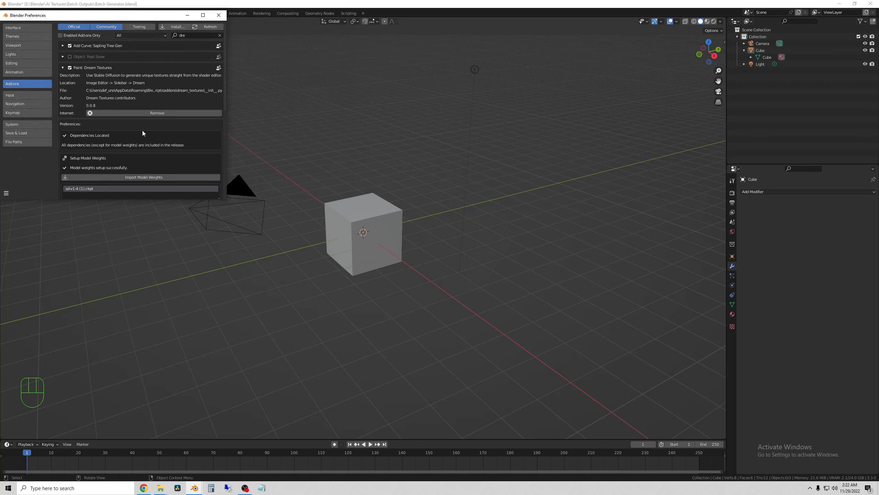
# Review the Dream Textures add-on's dependencies, model weights and optional DreamStudio settings, and close the preferences.
pyautogui.click(62, 68)
pyautogui.click(63, 68)
pyautogui.scroll(-1, 136, 125)
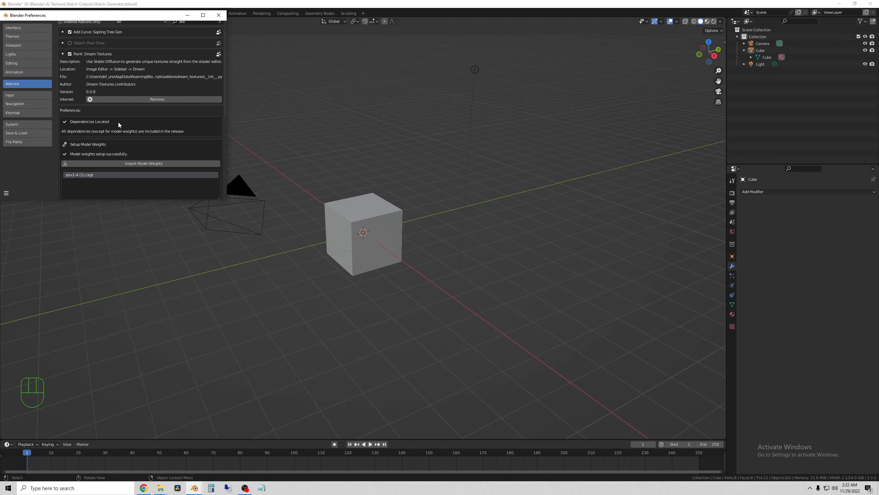
pyautogui.scroll(-2, 132, 134)
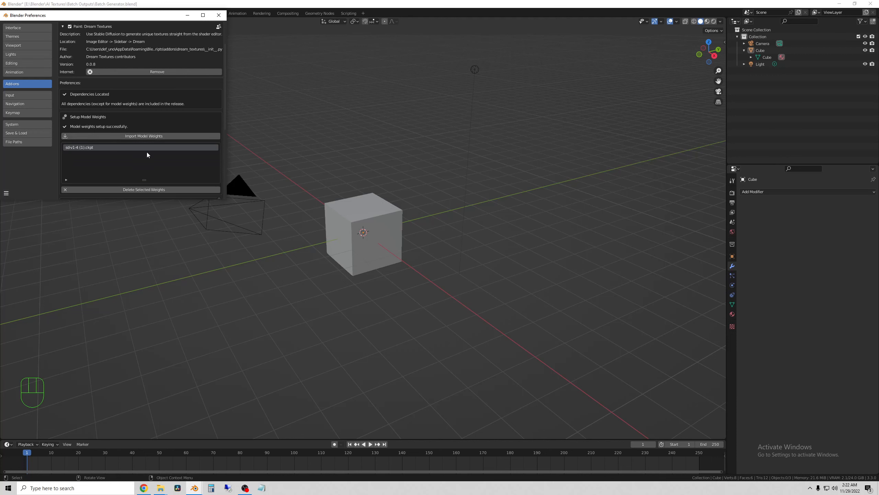
pyautogui.scroll(-7, 137, 154)
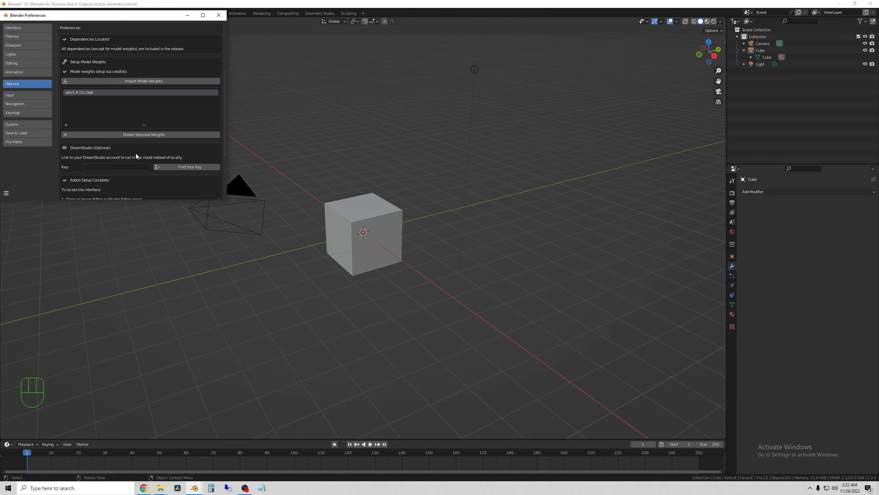
pyautogui.scroll(4, 164, 159)
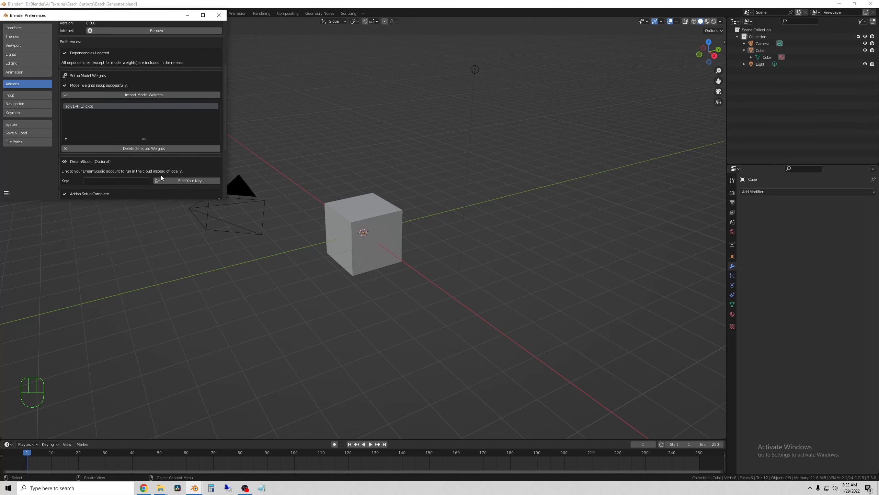
pyautogui.scroll(2, 161, 133)
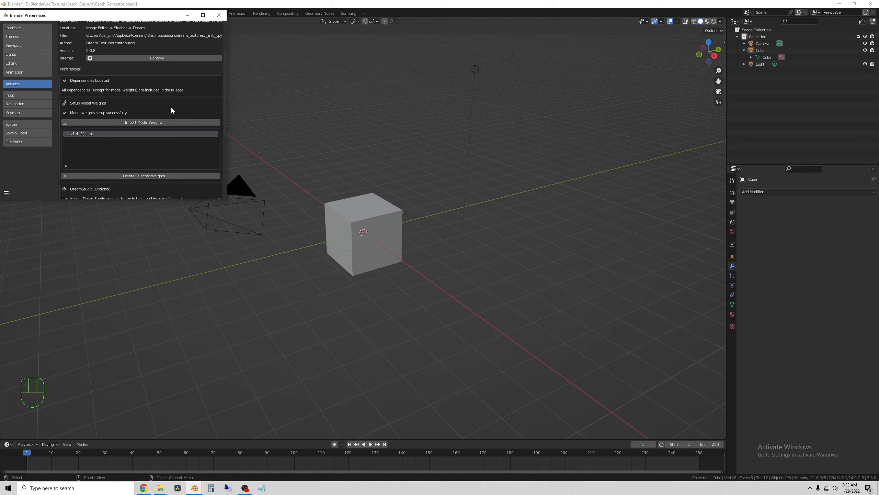
pyautogui.scroll(4, 173, 118)
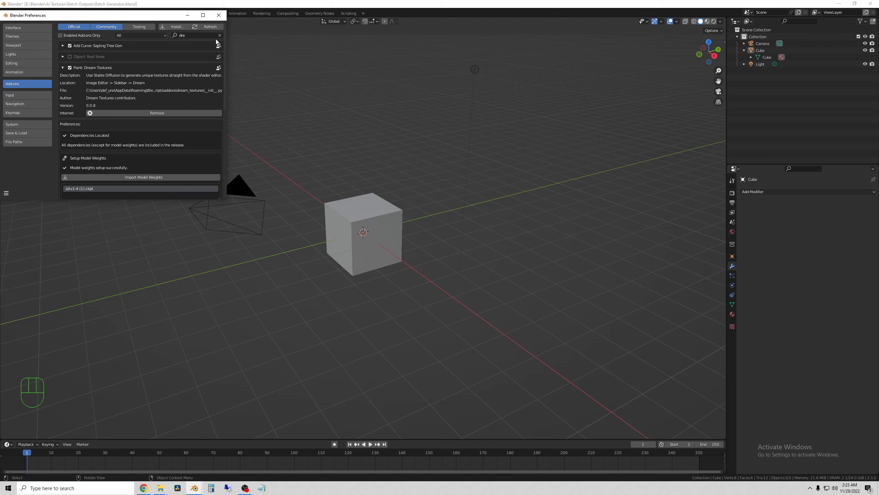
pyautogui.click(219, 15)
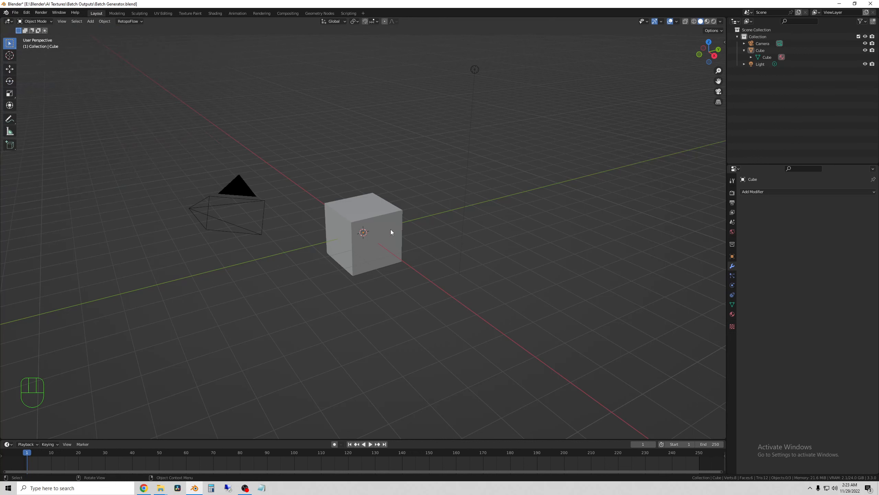
pyautogui.scroll(-1, 414, 228)
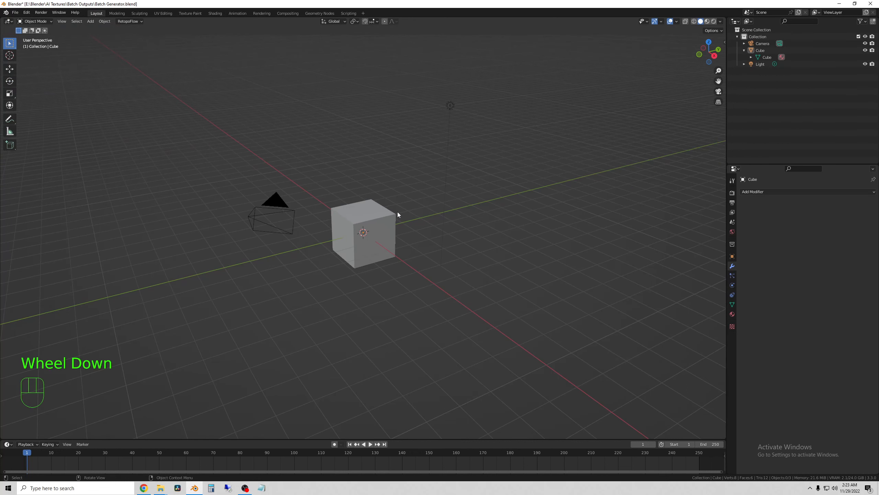
pyautogui.scroll(1, 397, 211)
pyautogui.moveTo(407, 212); pyautogui.dragTo(385, 196, button='middle')
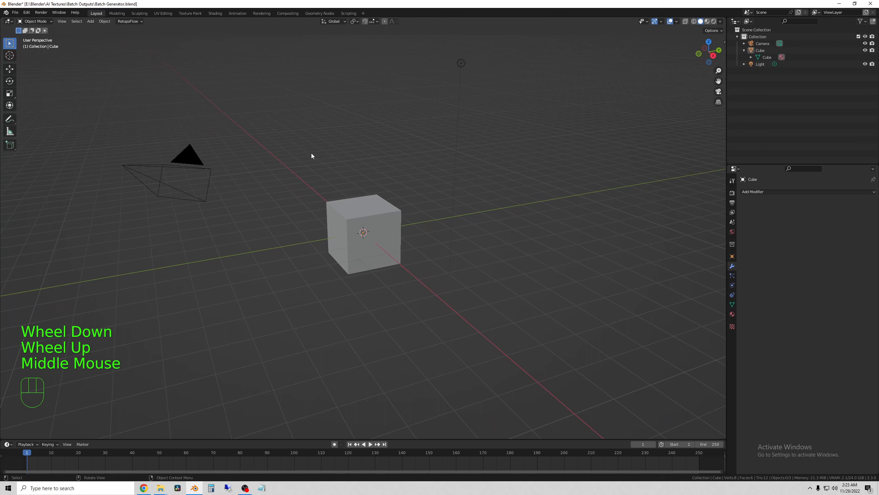
pyautogui.click(134, 45)
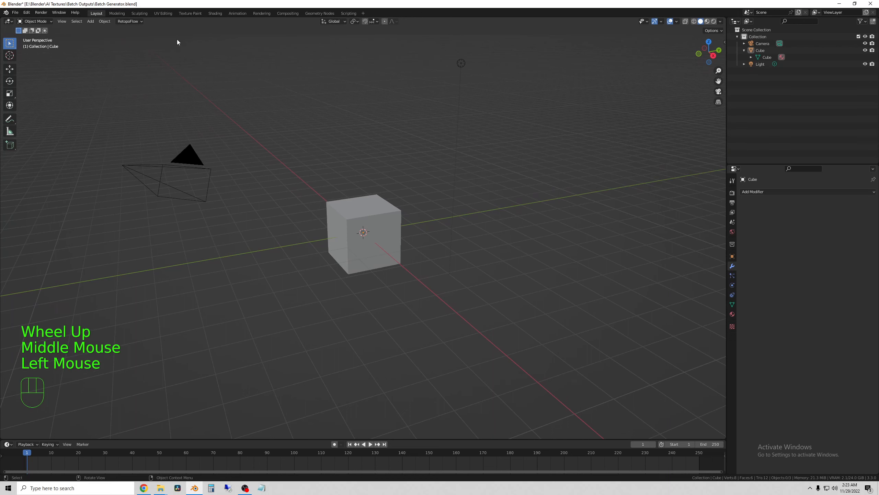
# Switch to the Texture Paint workspace and hide the image editor's sidebar containing the Dream Texture settings.
pyautogui.click(190, 13)
pyautogui.scroll(-2, 399, 150)
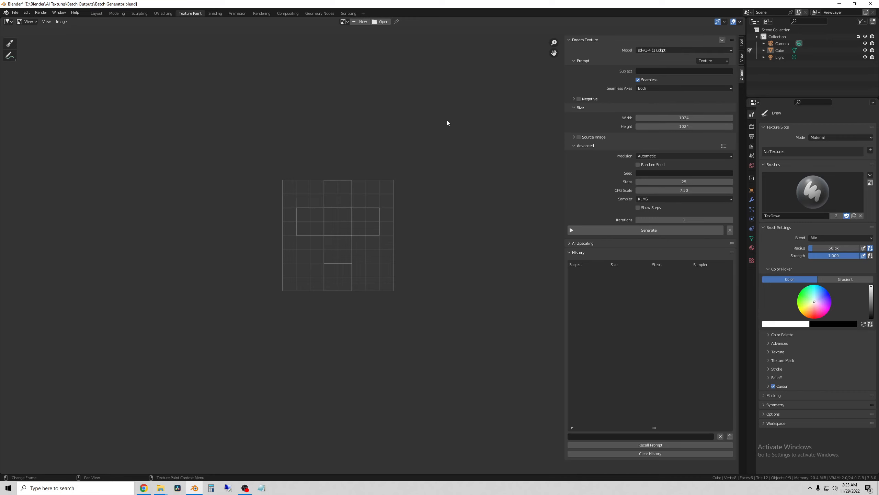
pyautogui.press('n')
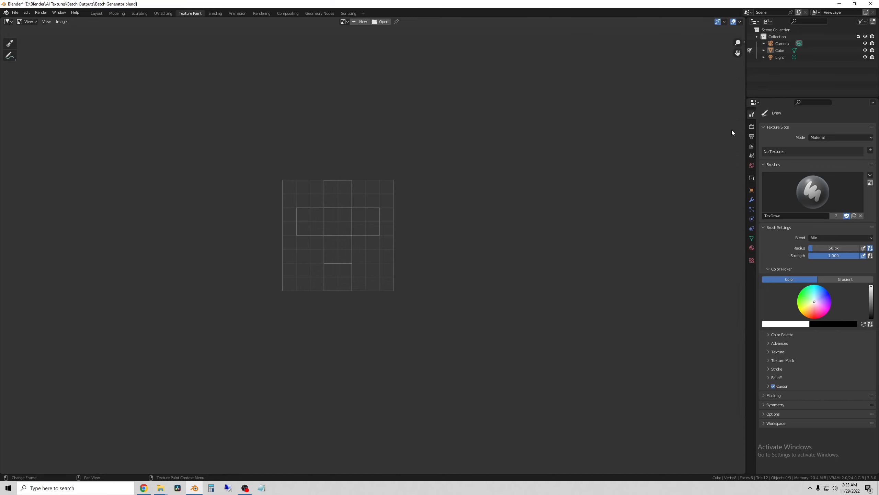
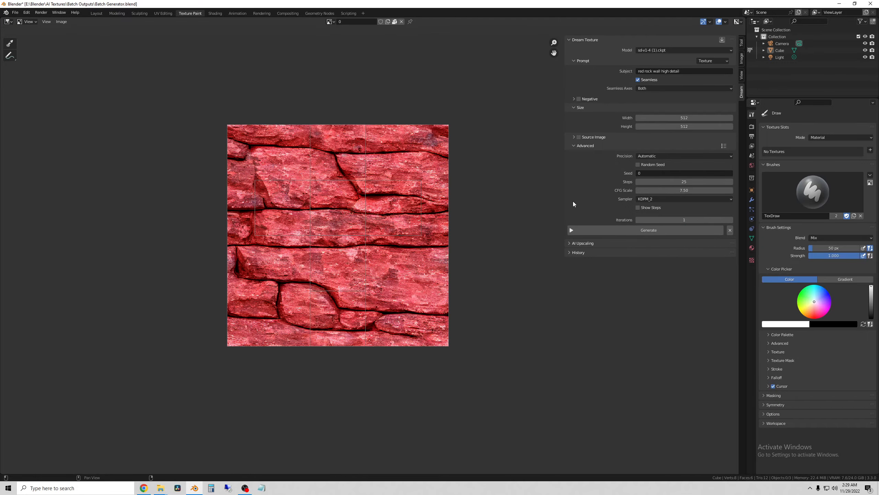
# Inspect the generated red rock wall texture up close for detail and seams.
pyautogui.scroll(2, 304, 261)
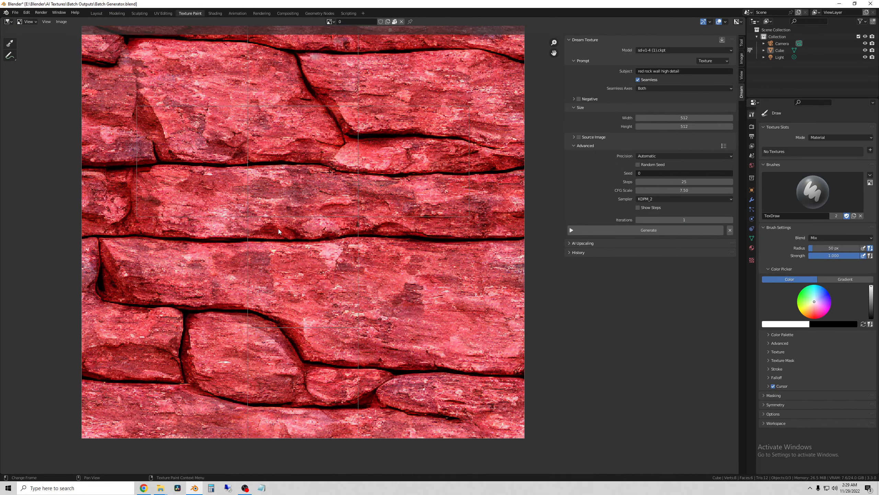
pyautogui.scroll(-2, 265, 219)
pyautogui.moveTo(262, 229)
pyautogui.mouseDown(button='middle')
pyautogui.moveTo(287, 246)
pyautogui.moveTo(274, 233)
pyautogui.mouseUp(button='middle')
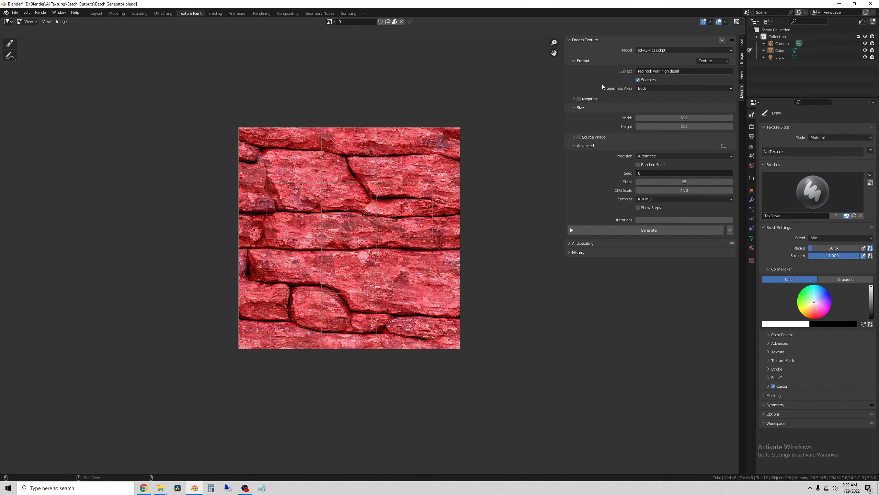
pyautogui.scroll(2, 346, 294)
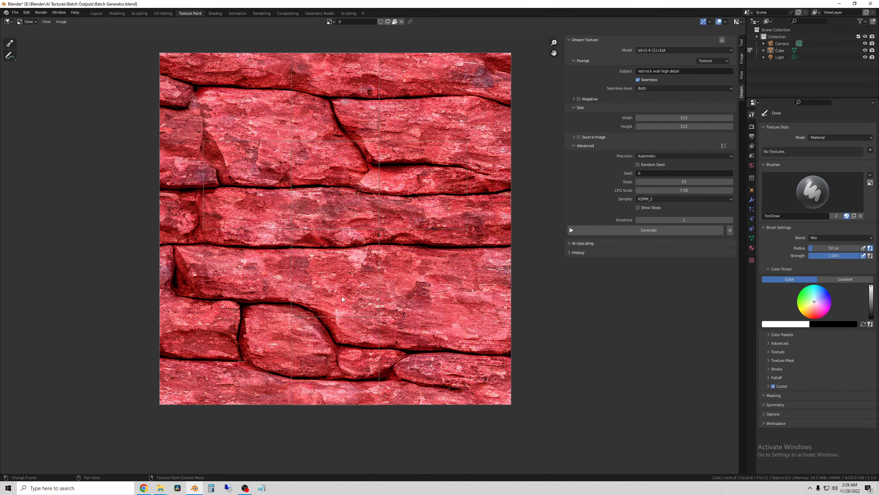
pyautogui.moveTo(332, 298); pyautogui.dragTo(357, 286, button='middle')
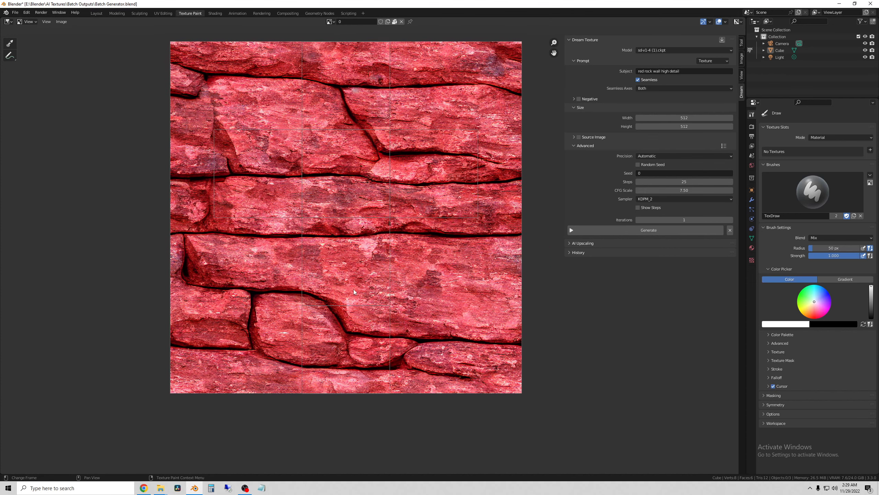
# Set the iterations to 5 and generate a batch of red rock wall textures.
pyautogui.scroll(-2, 387, 305)
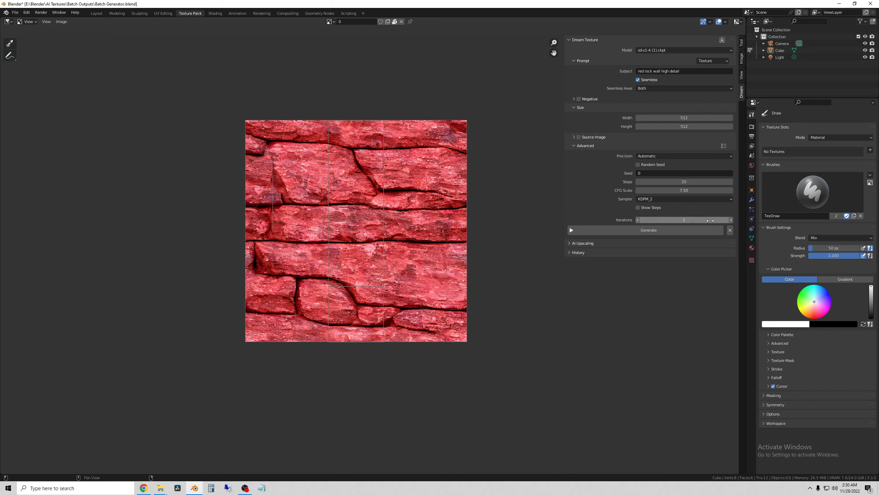
pyautogui.click(731, 219)
pyautogui.click(731, 219)
pyautogui.click(731, 219)
pyautogui.click(731, 219)
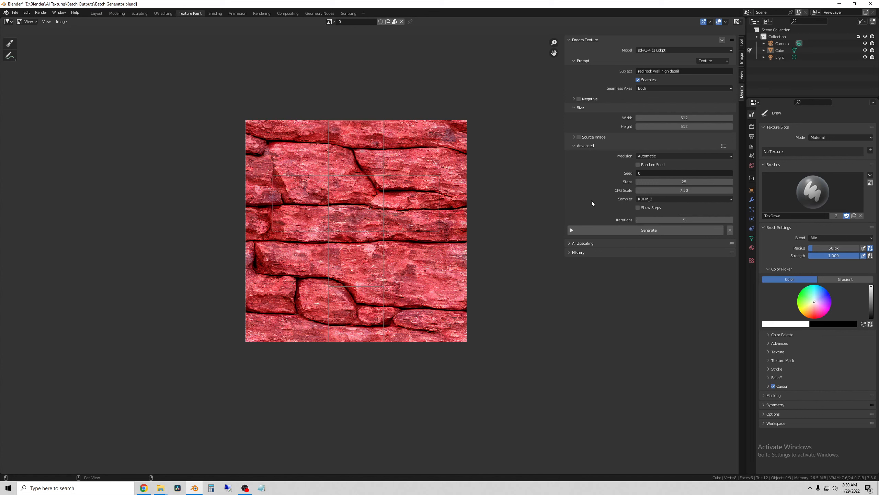
pyautogui.click(616, 231)
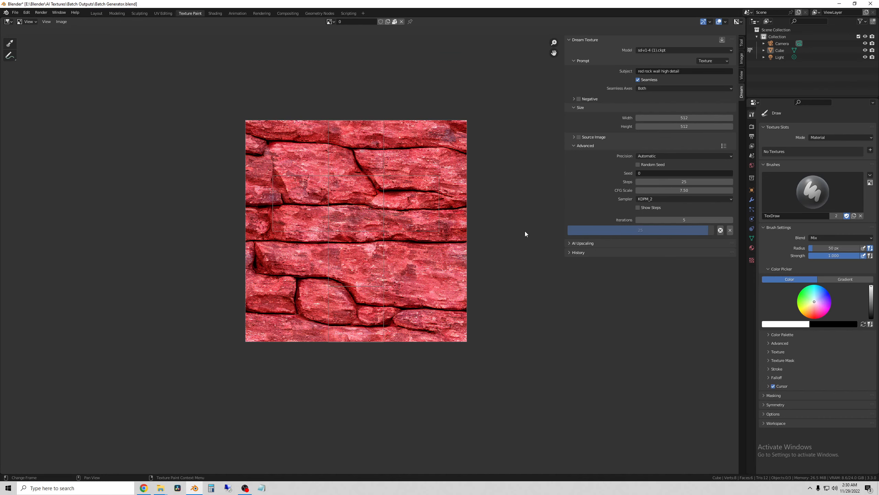
# Relaunch Blender and open the recent file Batch Generator.blend.
pyautogui.hotkey('alt', 'Tab')
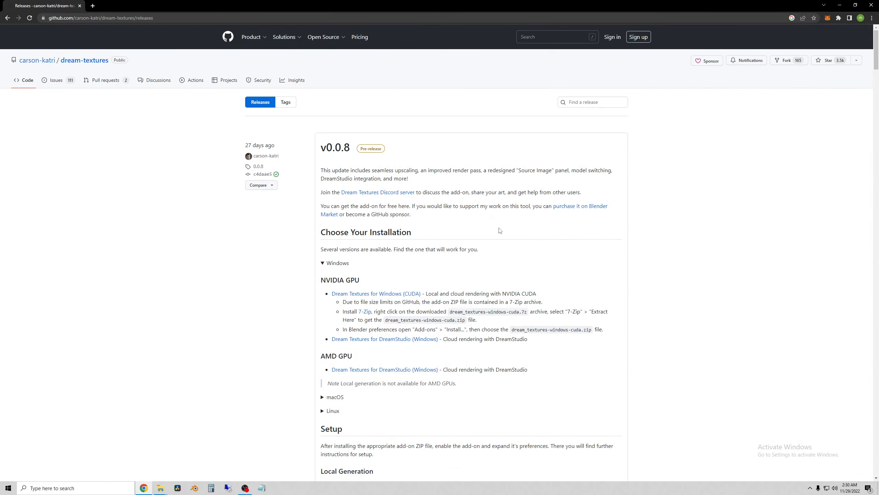
pyautogui.click(194, 487)
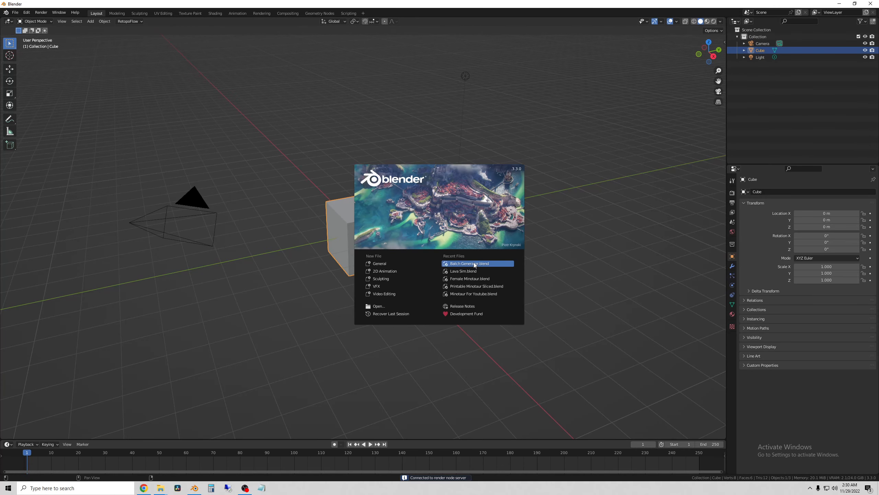
pyautogui.click(474, 263)
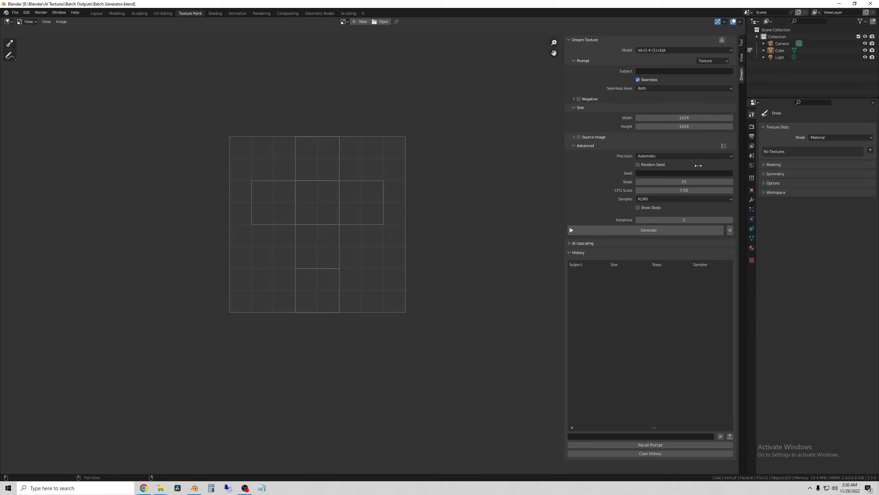
# Check the Dream Textures generation history and the list of images stored in the file.
pyautogui.click(571, 252)
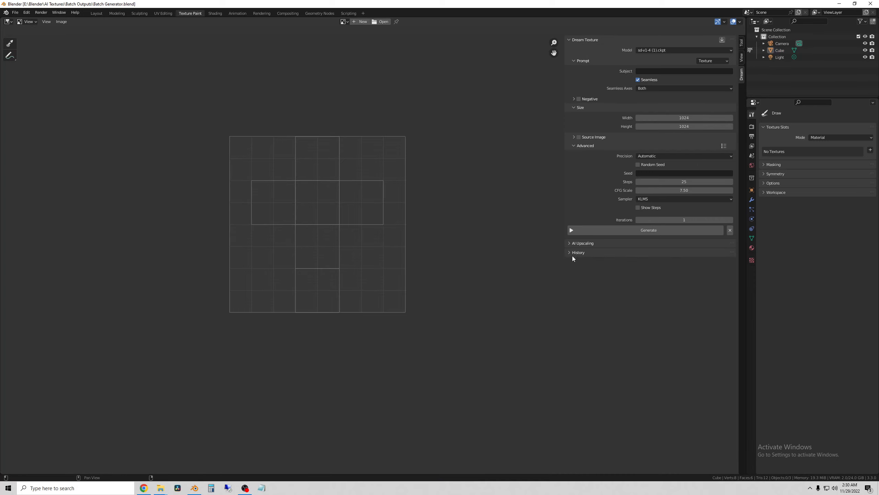
pyautogui.click(572, 255)
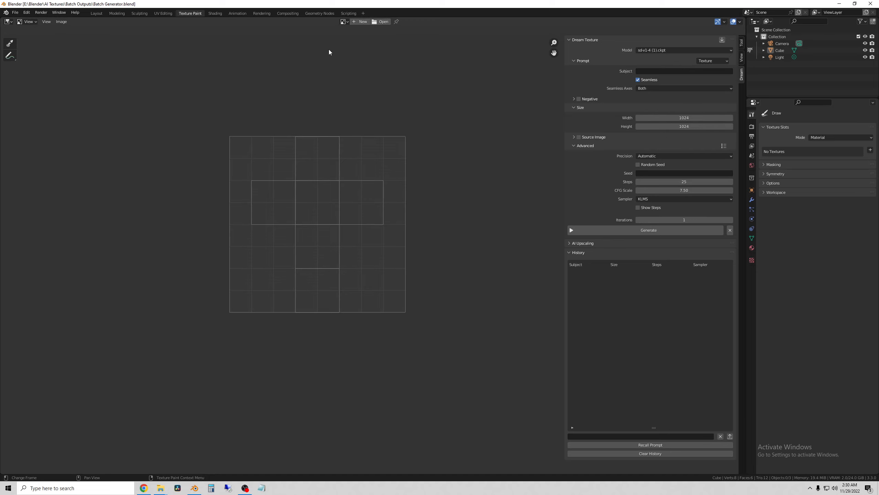
pyautogui.click(343, 22)
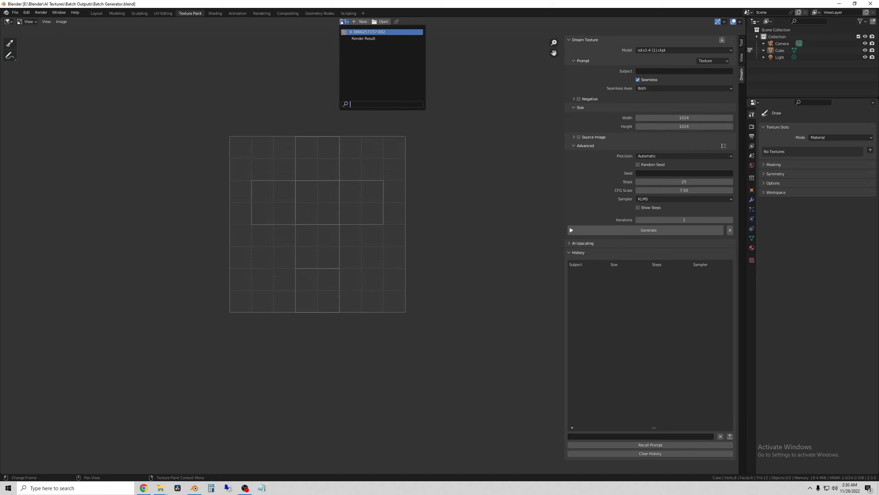
pyautogui.click(262, 73)
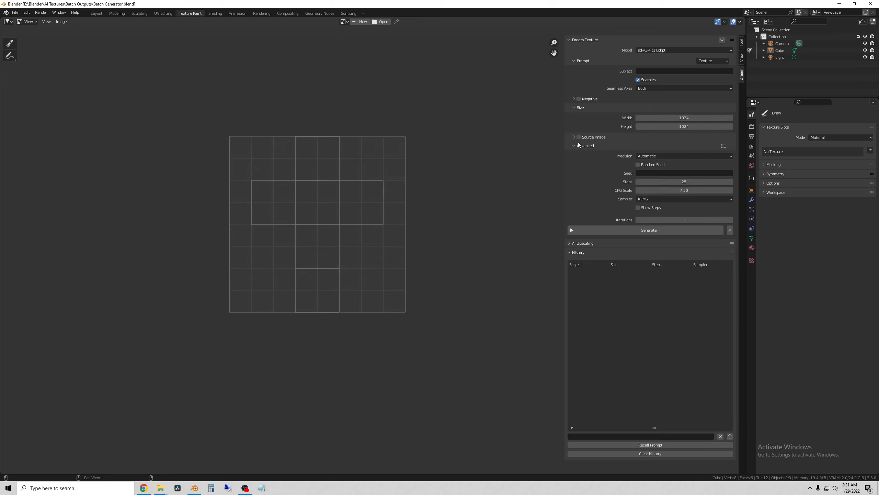
# Enter "red rock wall high detail" as the prompt subject and set the texture size to 512 by 512.
pyautogui.click(652, 71)
pyautogui.write('red rock wall high detail')
pyautogui.click(667, 118)
pyautogui.write('512')
pyautogui.press('Tab')
pyautogui.write('512')
pyautogui.press('Return')
# Choose the KDPM_2 sampler, set the iterations to 3 and generate the batch of textures.
pyautogui.click(671, 200)
pyautogui.click(656, 230)
pyautogui.click(731, 220)
pyautogui.click(731, 220)
pyautogui.click(571, 253)
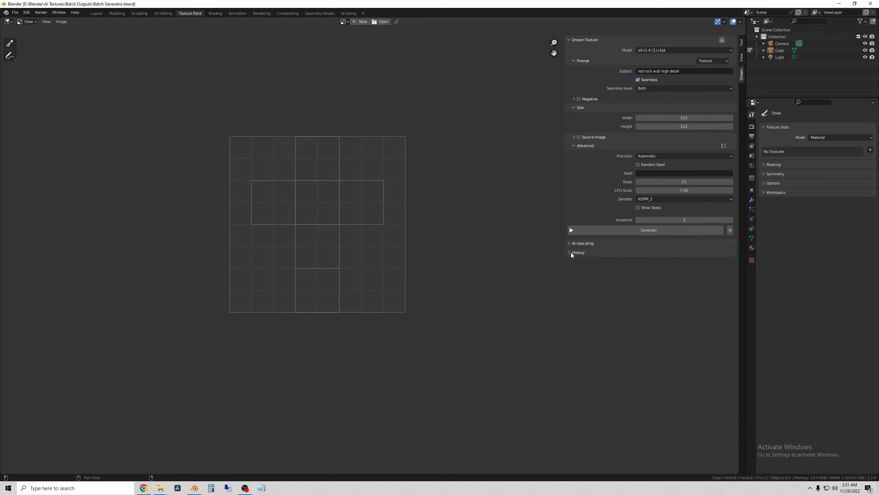
pyautogui.click(584, 233)
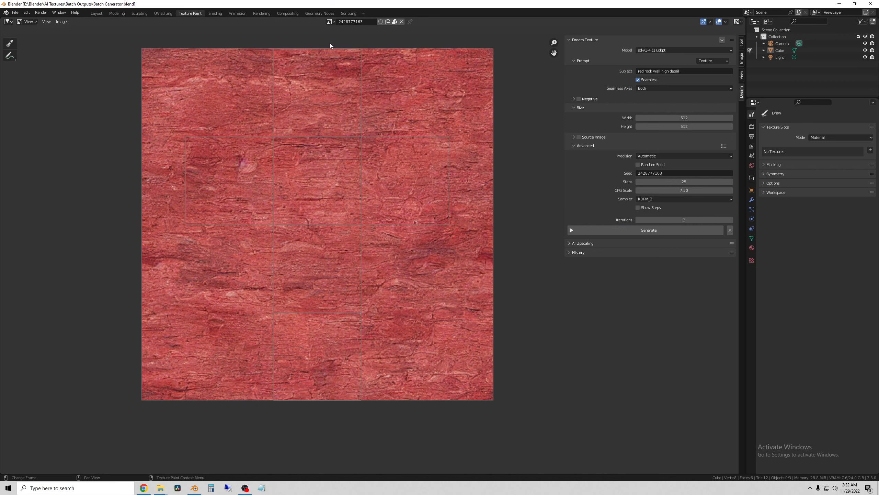
pyautogui.click(331, 22)
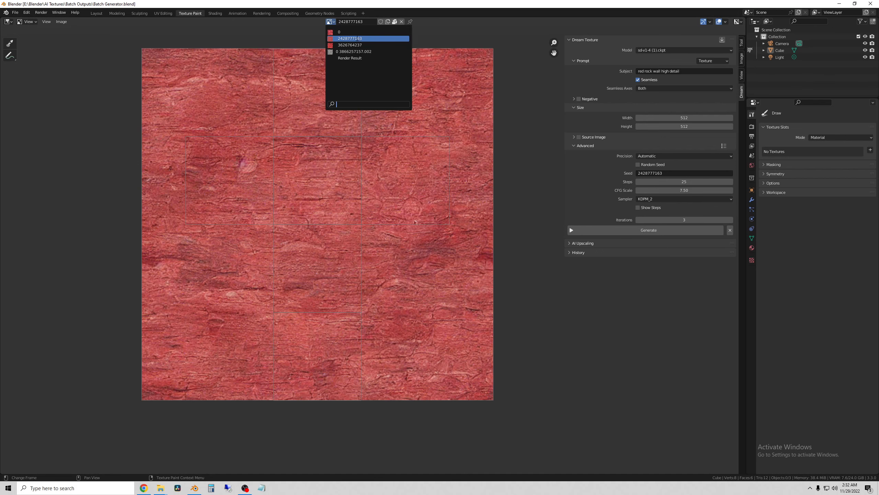
pyautogui.click(369, 44)
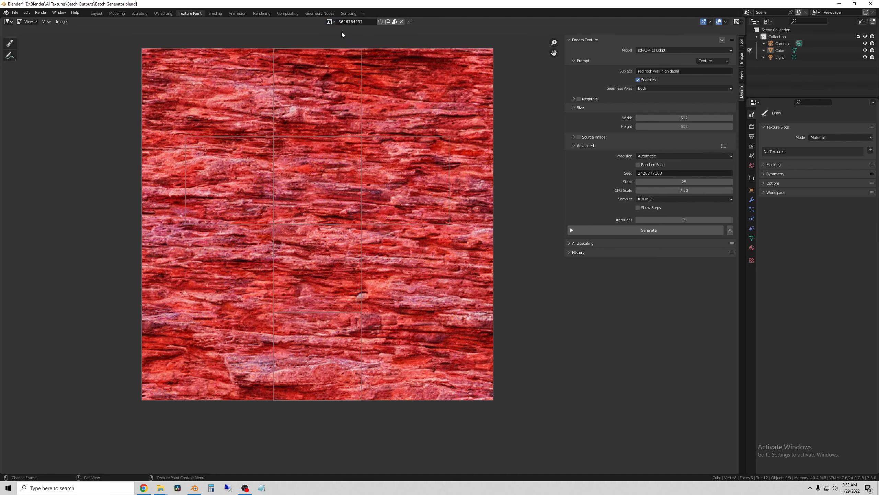
pyautogui.click(331, 22)
pyautogui.click(344, 32)
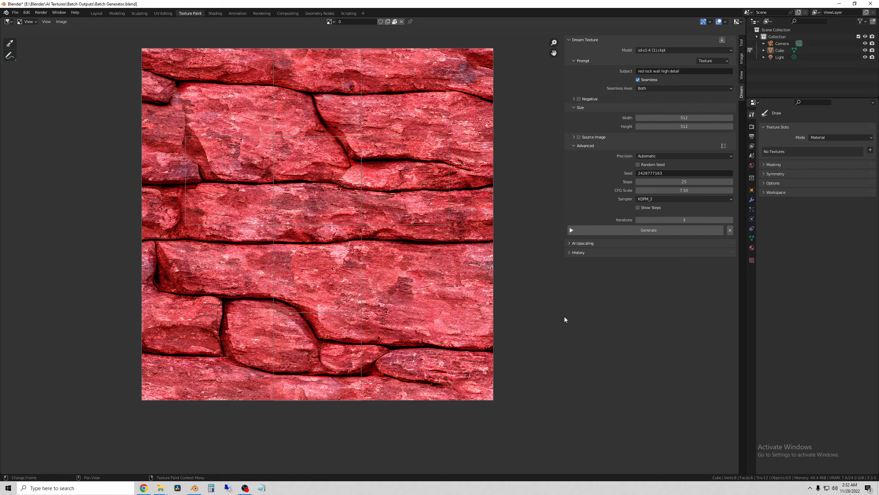
# Save the Batch Generator.blend file.
pyautogui.click(16, 15)
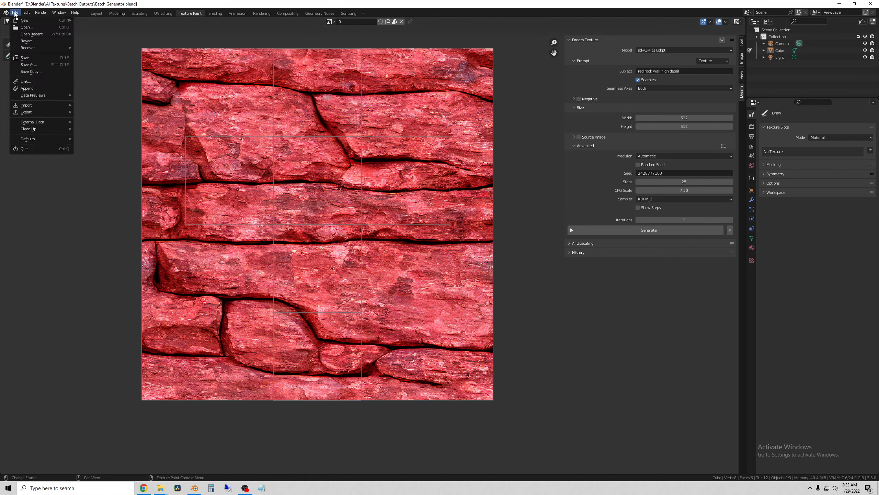
pyautogui.click(25, 59)
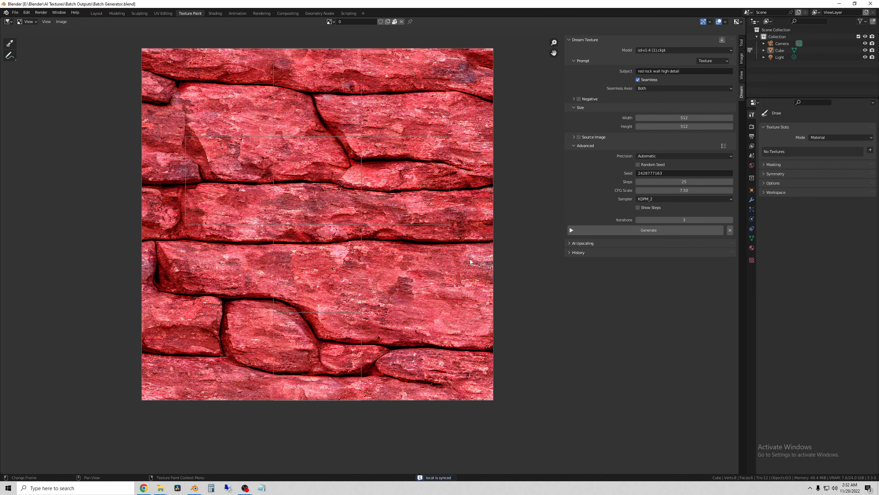
pyautogui.click(62, 22)
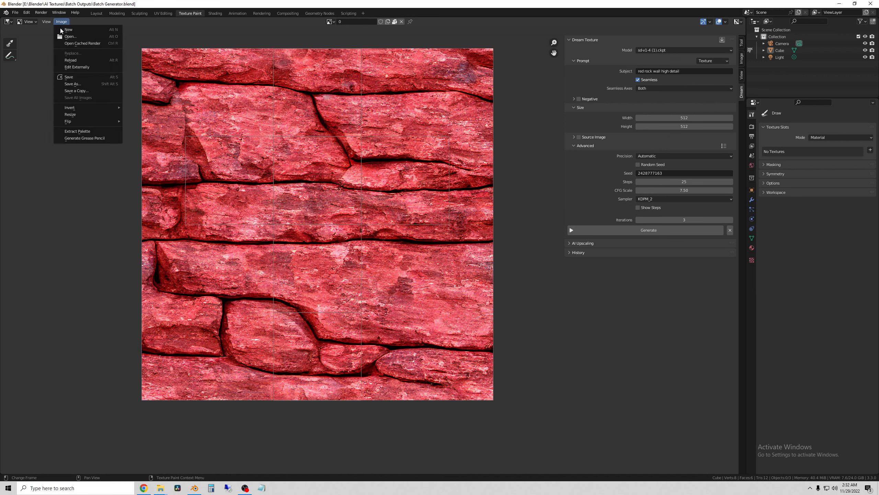
pyautogui.click(330, 22)
pyautogui.click(355, 38)
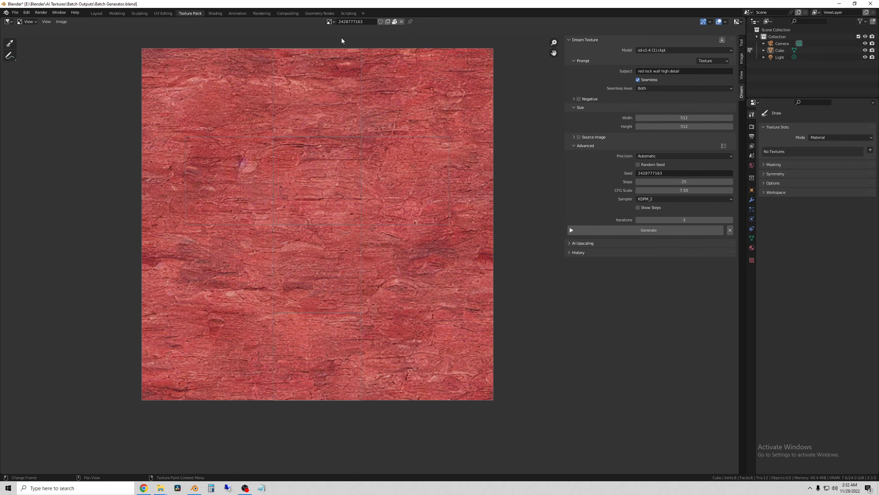
pyautogui.click(330, 22)
pyautogui.click(346, 50)
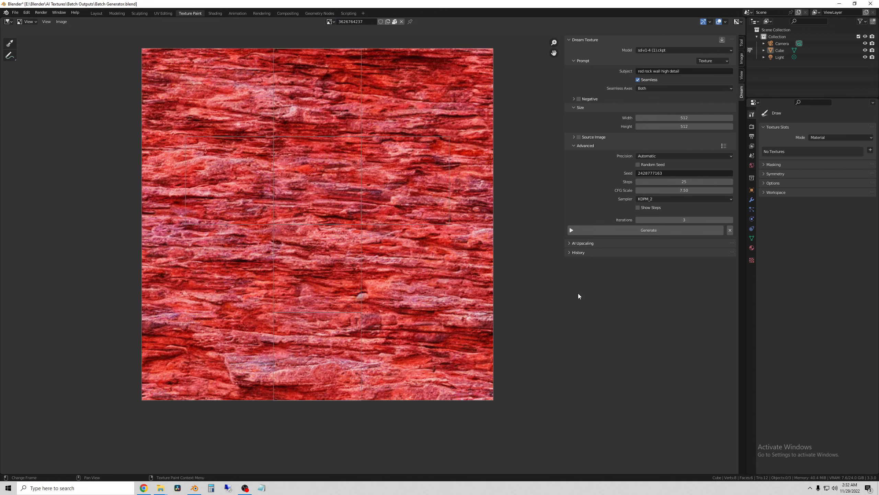
pyautogui.click(16, 15)
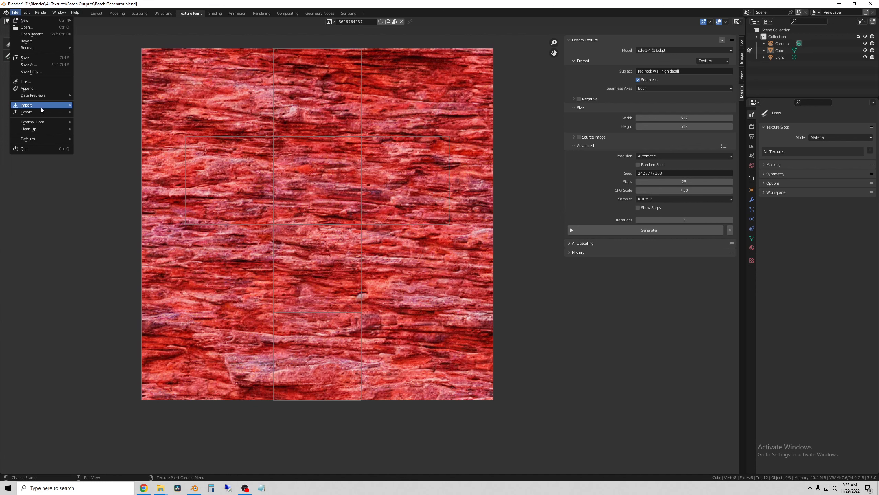
pyautogui.moveTo(37, 123)
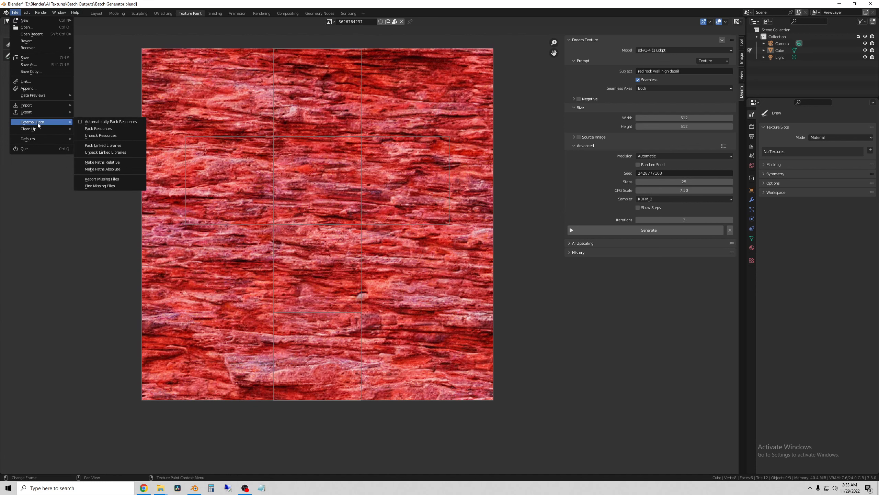
pyautogui.click(113, 137)
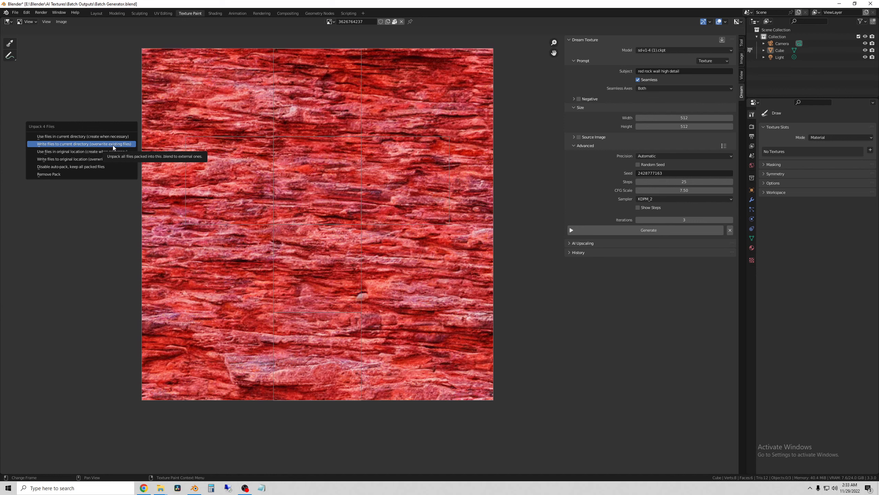
pyautogui.click(72, 144)
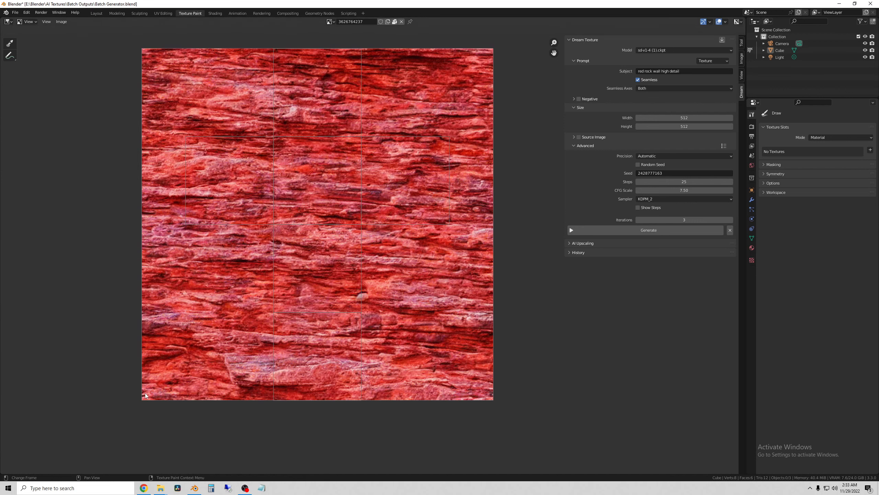
# Switch to File Explorer, check the contents of the Batch Outputs folder and its textures subfolder, and minimize the window.
pyautogui.moveTo(158, 491)
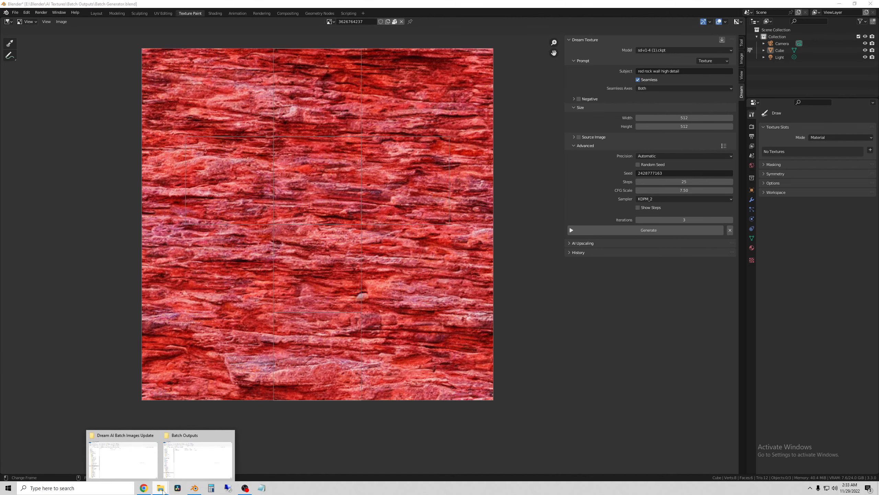
pyautogui.click(213, 460)
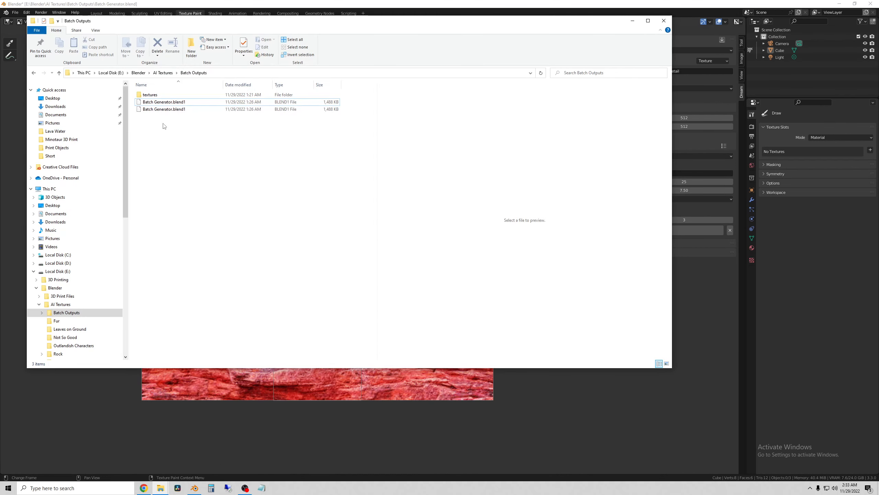
pyautogui.click(159, 108)
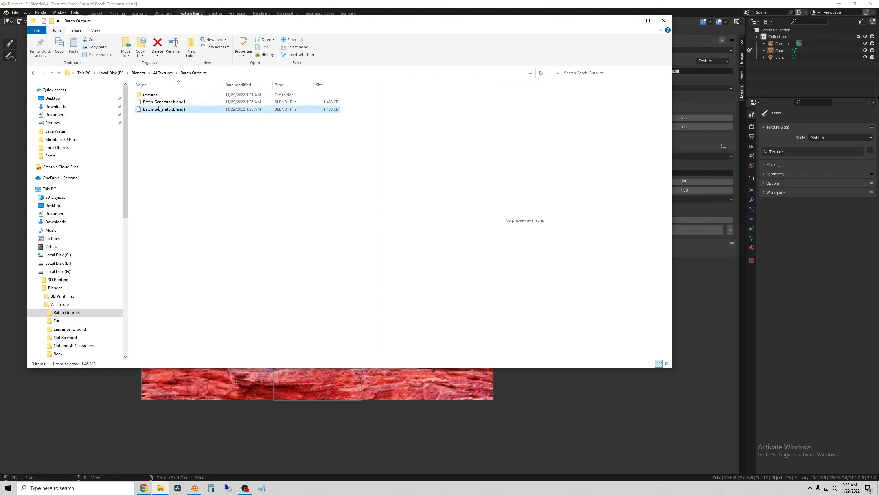
pyautogui.click(158, 102)
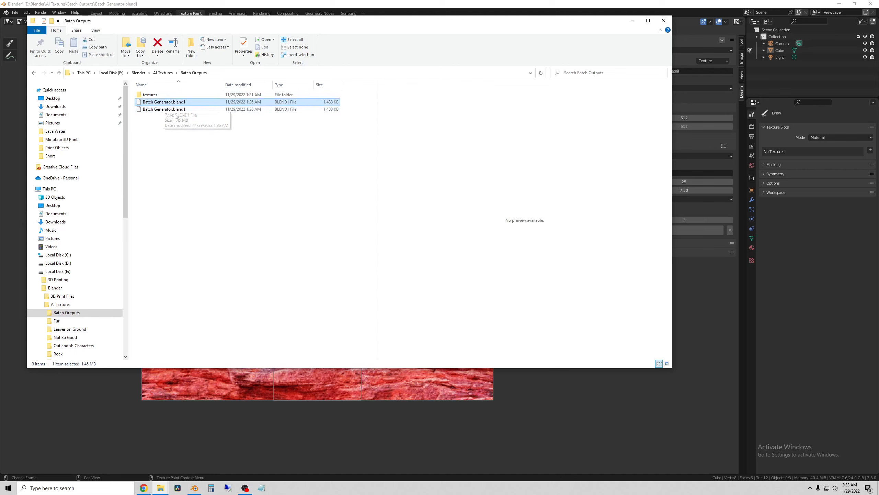
pyautogui.doubleClick(155, 96)
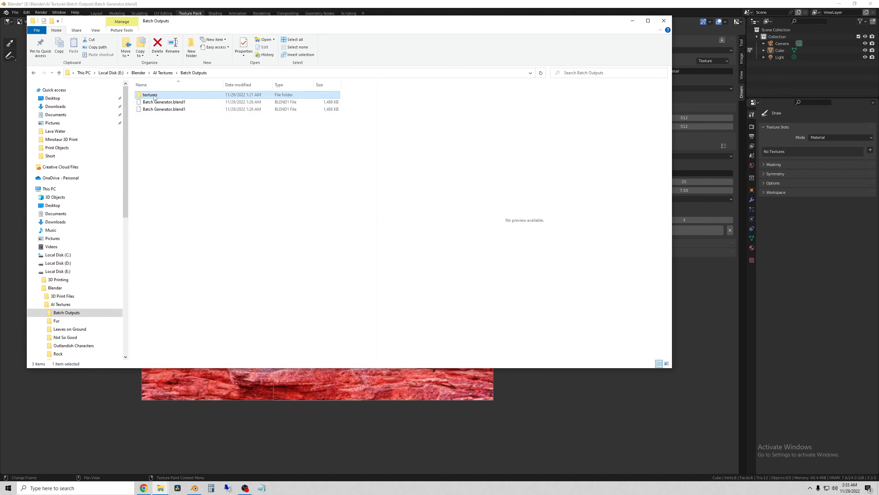
pyautogui.click(194, 73)
pyautogui.click(633, 21)
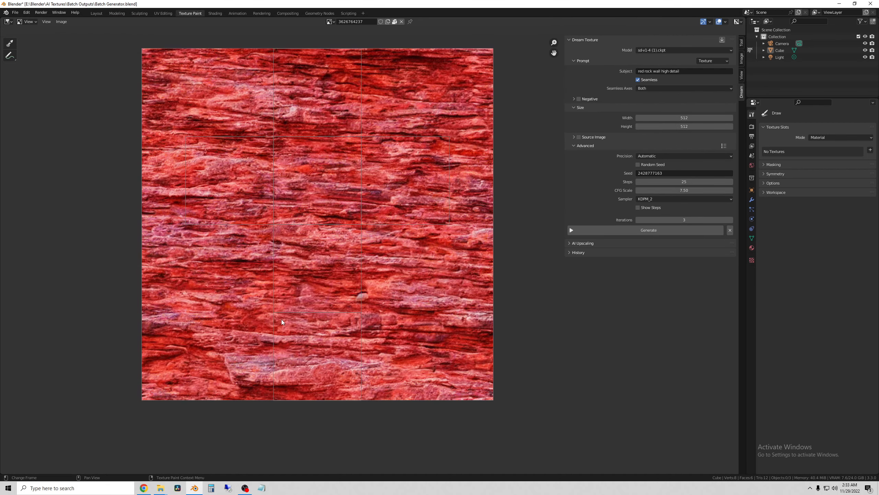
# Unpack the file's packed resources with the option to use files in the current directory, creating them when necessary.
pyautogui.click(15, 13)
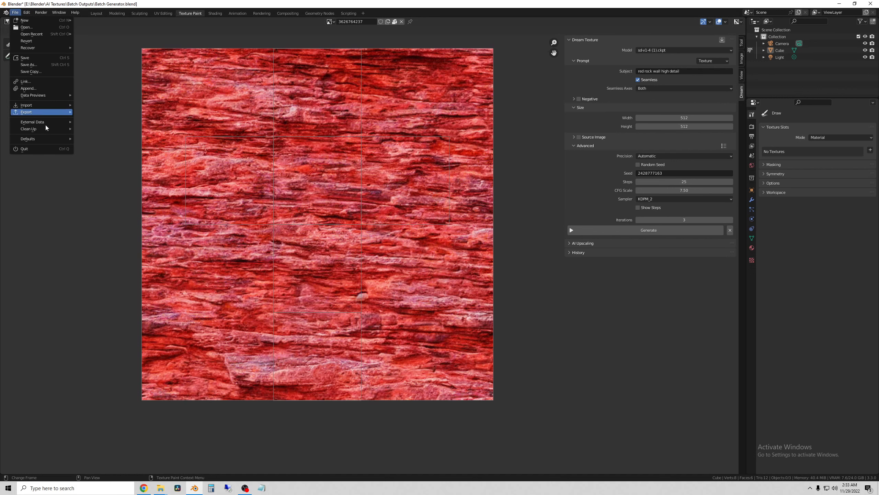
pyautogui.moveTo(48, 132)
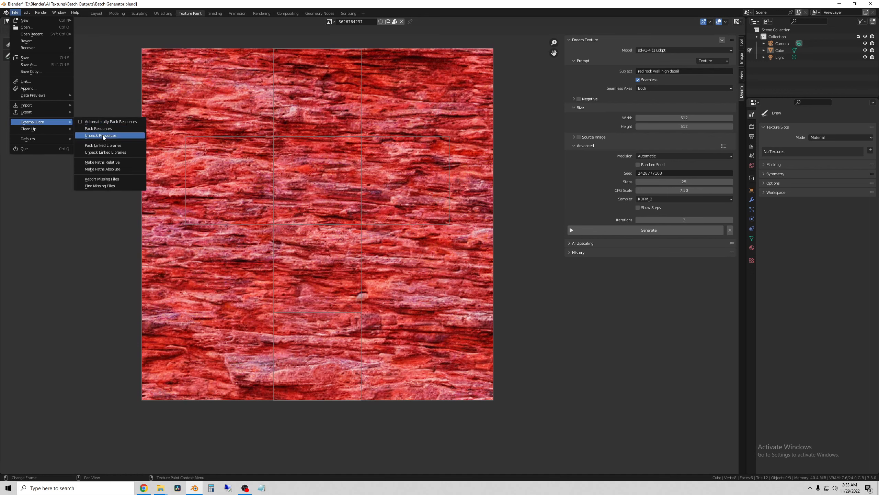
pyautogui.click(102, 135)
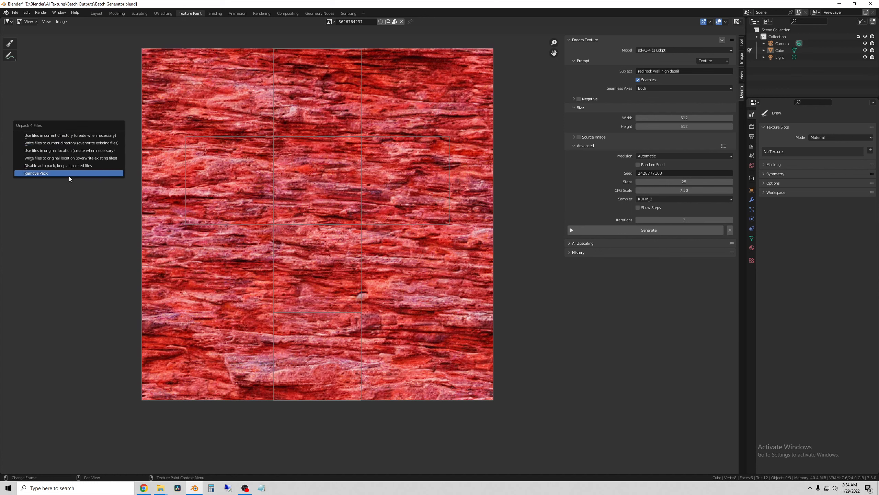
pyautogui.click(59, 135)
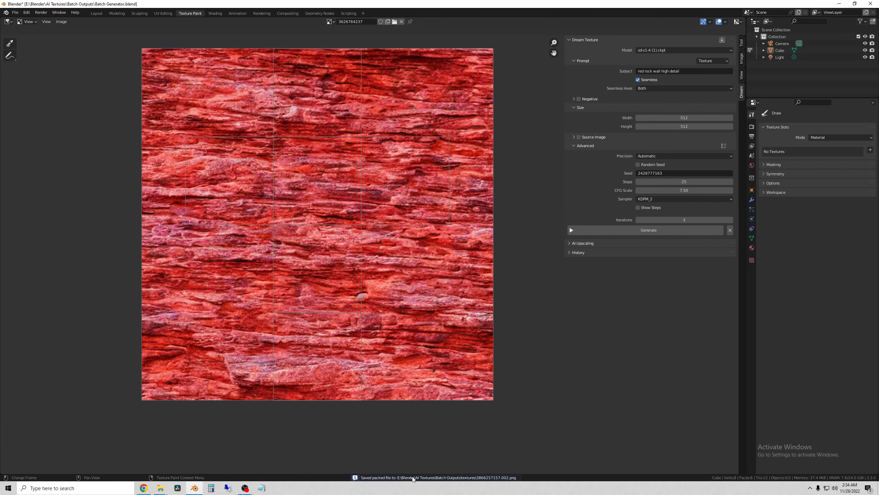
# Switch to File Explorer, preview each unpacked image in the Batch Outputs textures folder, and close the window.
pyautogui.moveTo(161, 488)
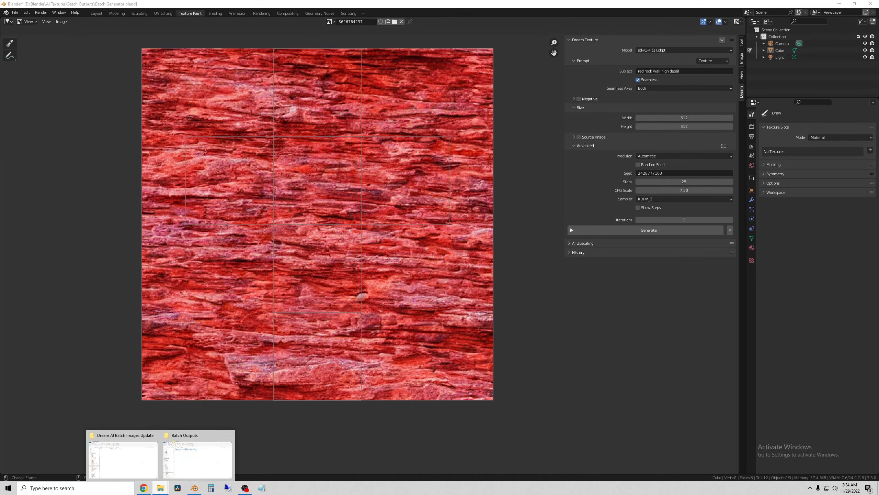
pyautogui.click(198, 454)
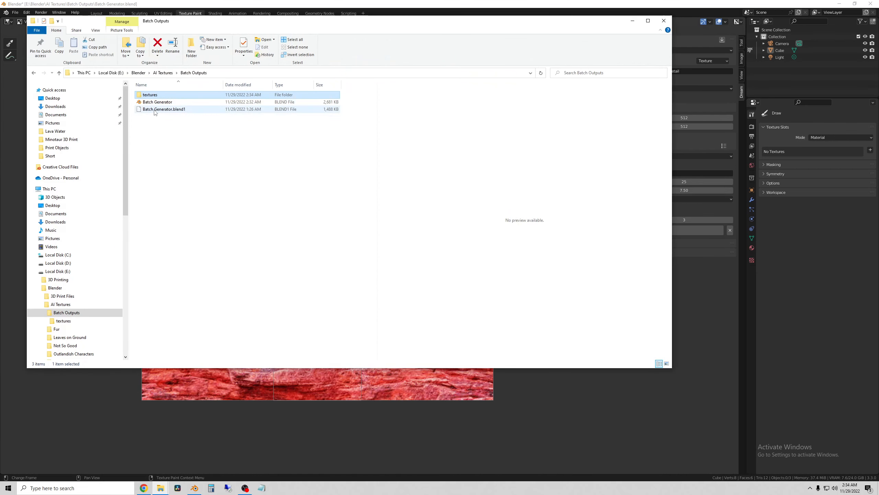
pyautogui.doubleClick(151, 94)
pyautogui.click(160, 102)
pyautogui.click(190, 105)
pyautogui.click(232, 105)
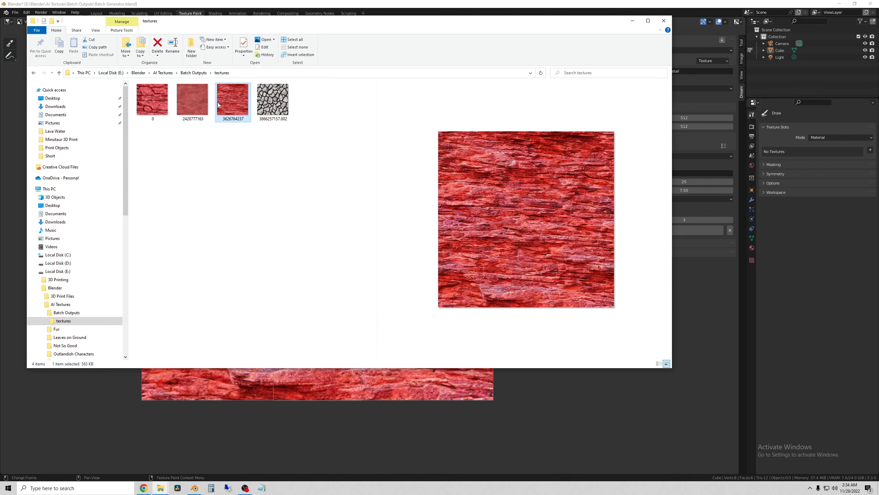
pyautogui.click(288, 105)
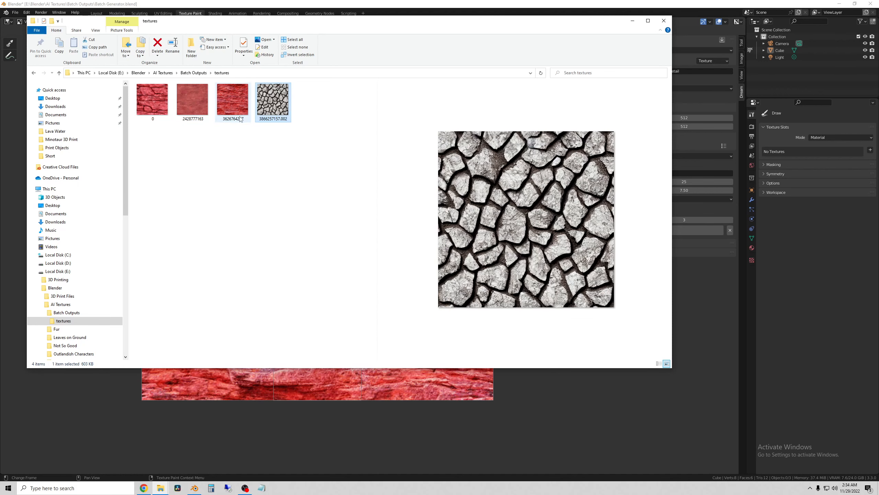
pyautogui.click(170, 128)
pyautogui.click(163, 108)
pyautogui.click(193, 106)
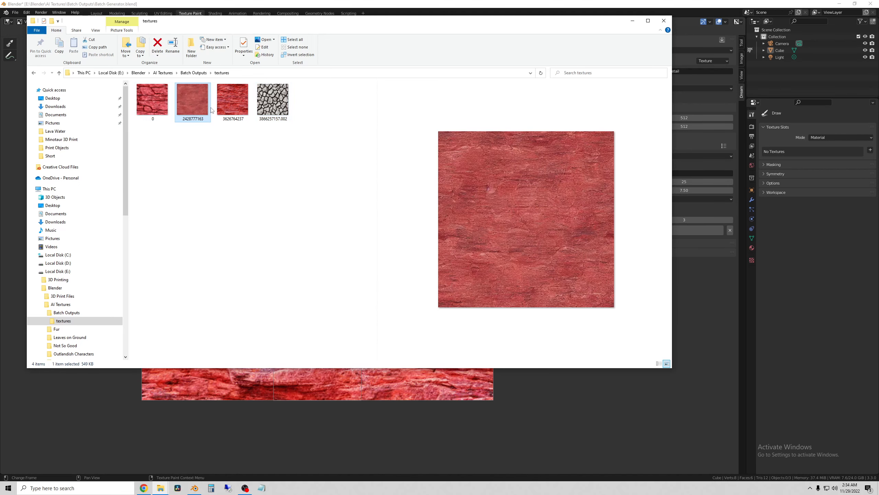
pyautogui.click(229, 113)
pyautogui.click(265, 165)
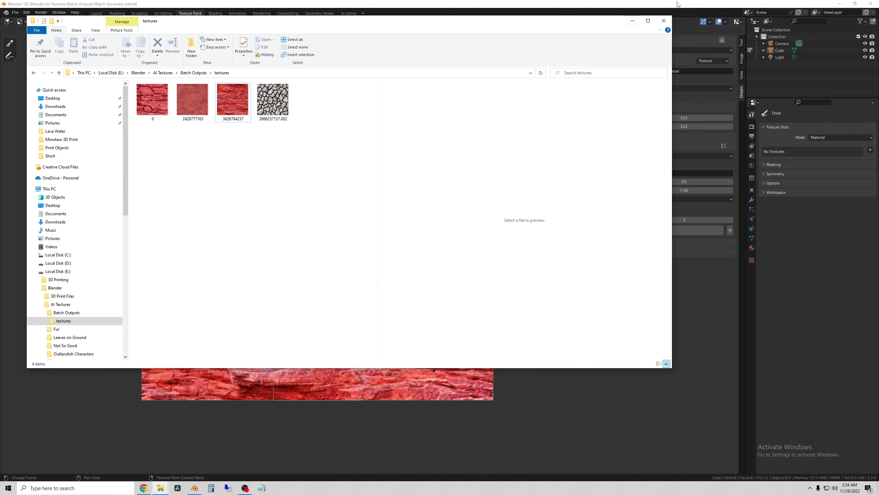
pyautogui.click(663, 21)
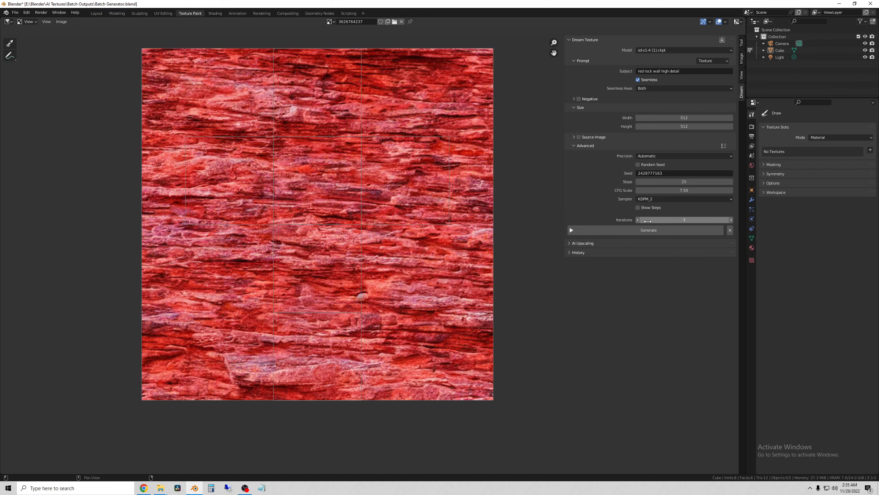
# Change the Dream Texture prompt structure from Texture to File Batch.
pyautogui.click(712, 62)
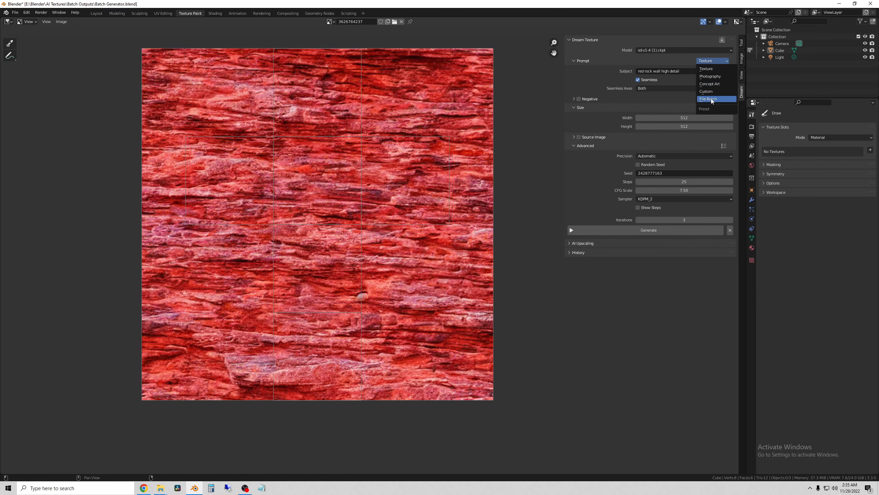
pyautogui.click(716, 60)
pyautogui.click(709, 99)
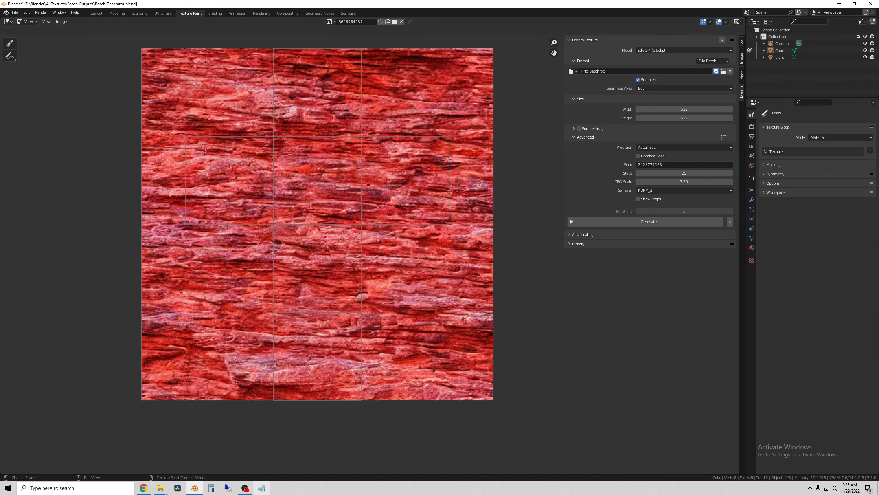
# In Notepad, write four prompts on separate lines: red rock wall, blue rock wall, green rock wall, dark sky cloudy.
pyautogui.click(263, 489)
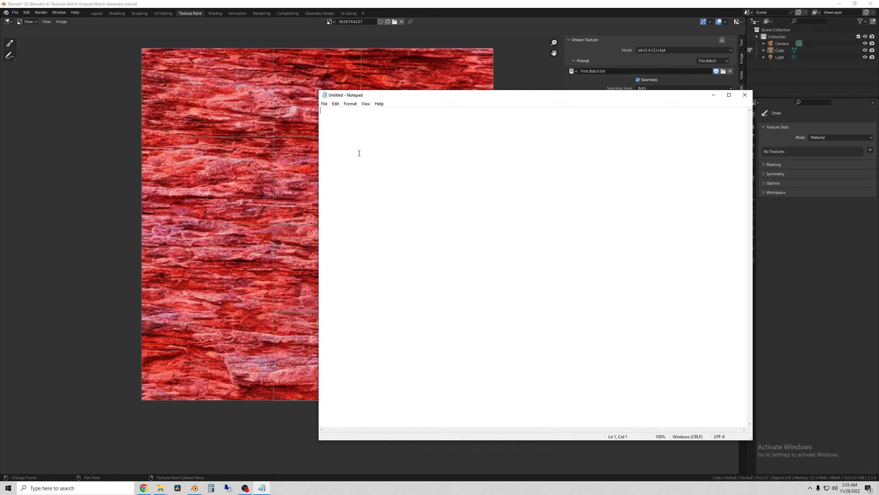
pyautogui.write('1')
pyautogui.press('BackSpace')
pyautogui.write('red roc')
pyautogui.write('k 2a')
pyautogui.press('BackSpace')
pyautogui.press('BackSpace')
pyautogui.write('wall blue rock wall green rock wall ')
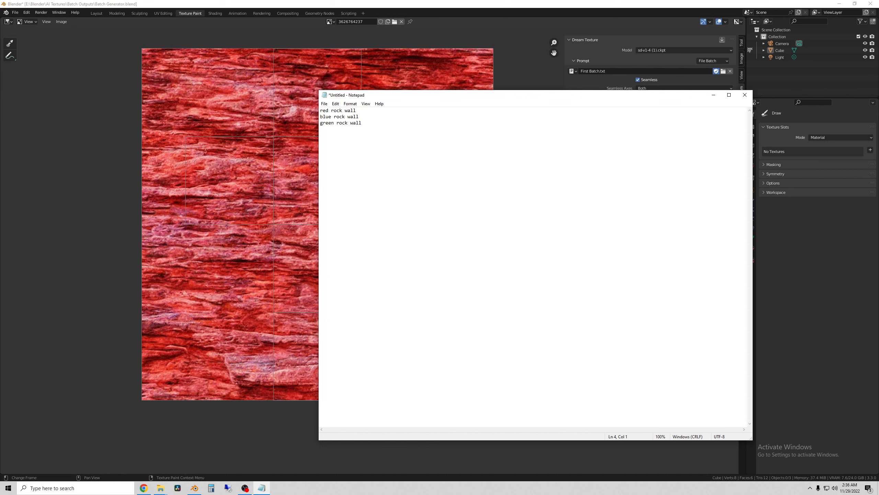
pyautogui.write('dark sky cloudy')
# Save the prompt list as Second Batch in the AI Textures folder and close Notepad.
pyautogui.click(324, 104)
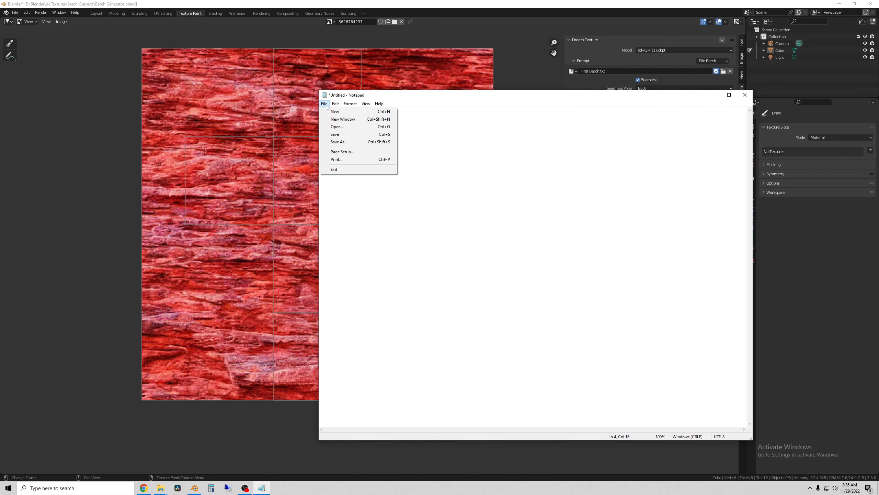
pyautogui.click(347, 142)
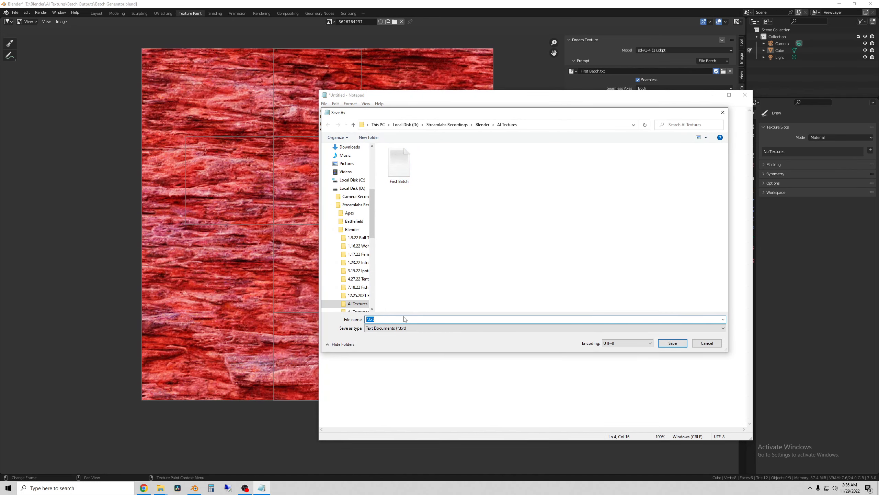
pyautogui.write('Second Batch')
pyautogui.click(675, 344)
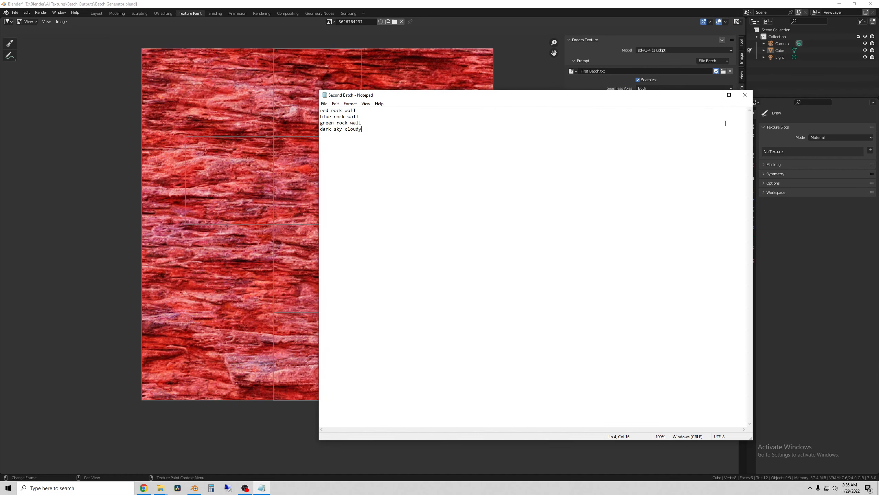
pyautogui.click(745, 94)
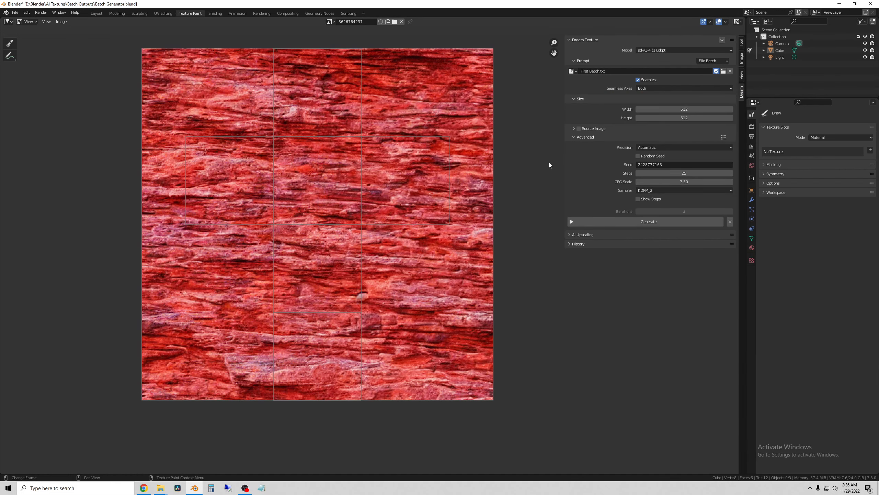
# Load Second Batch.txt from D:\Streamlabs Recordings\Blender\AI Textures as the batch prompt file in Blender.
pyautogui.click(724, 72)
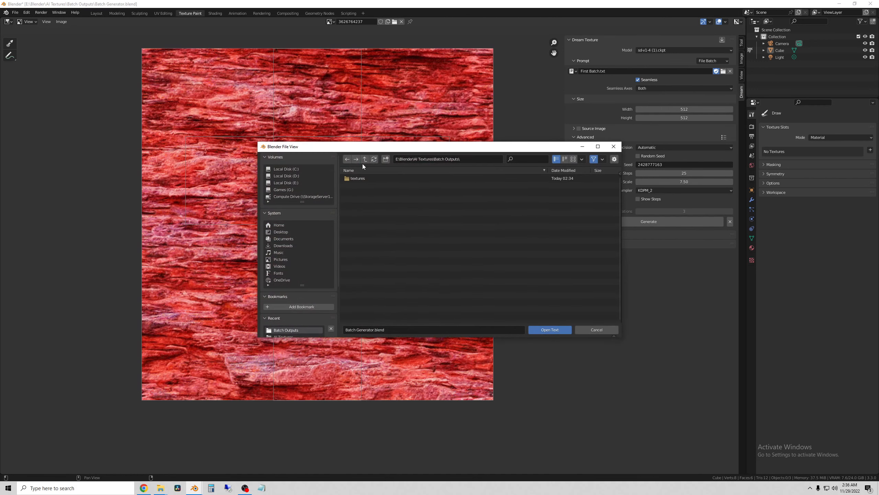
pyautogui.click(295, 177)
pyautogui.doubleClick(373, 185)
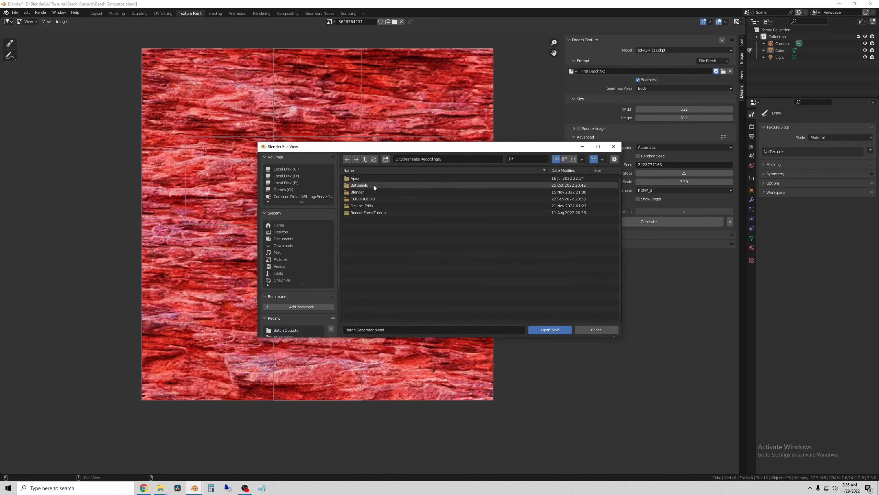
pyautogui.doubleClick(367, 192)
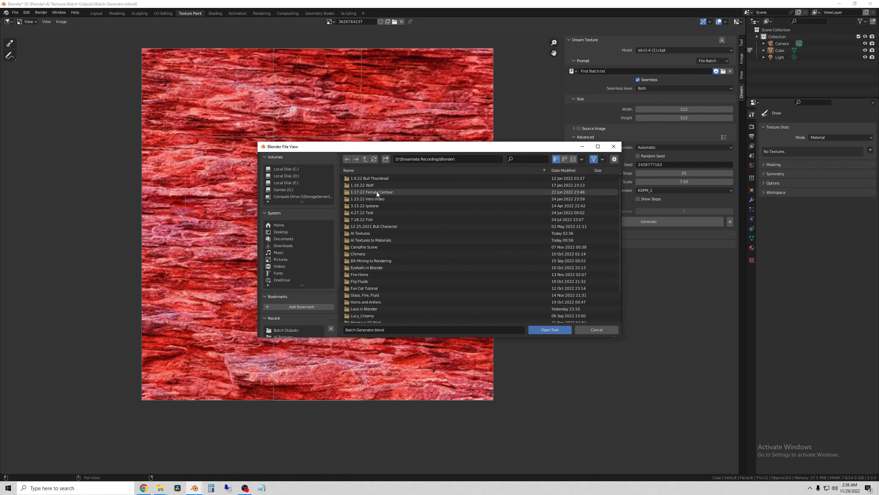
pyautogui.scroll(-2, 406, 210)
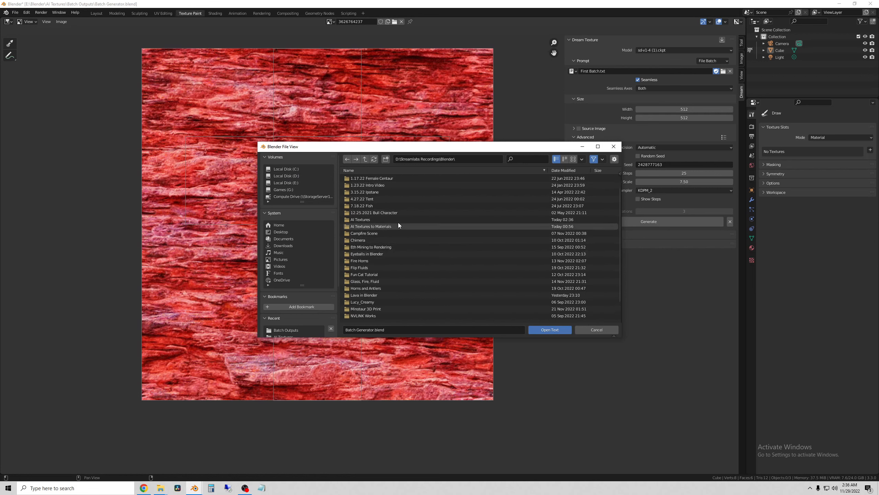
pyautogui.click(369, 220)
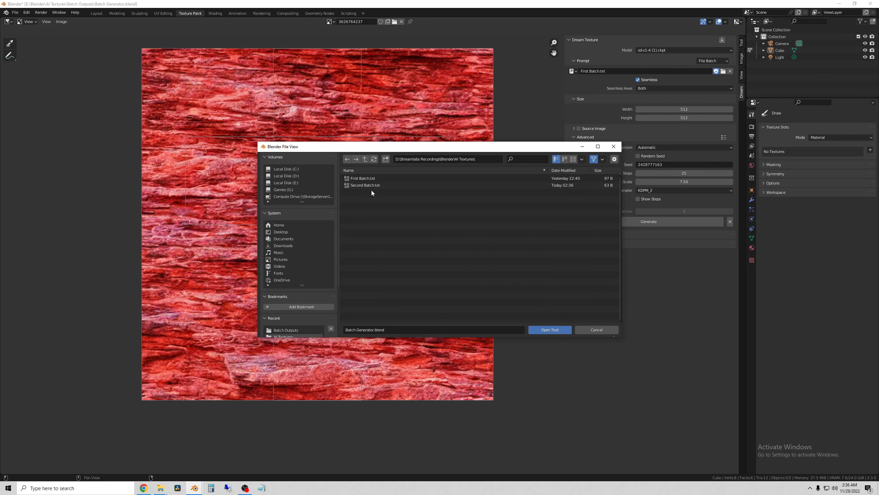
pyautogui.click(365, 186)
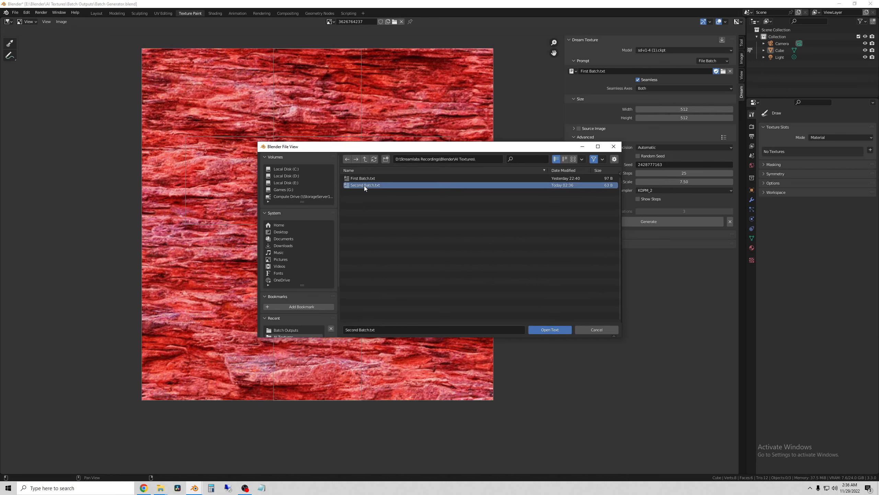
pyautogui.click(555, 329)
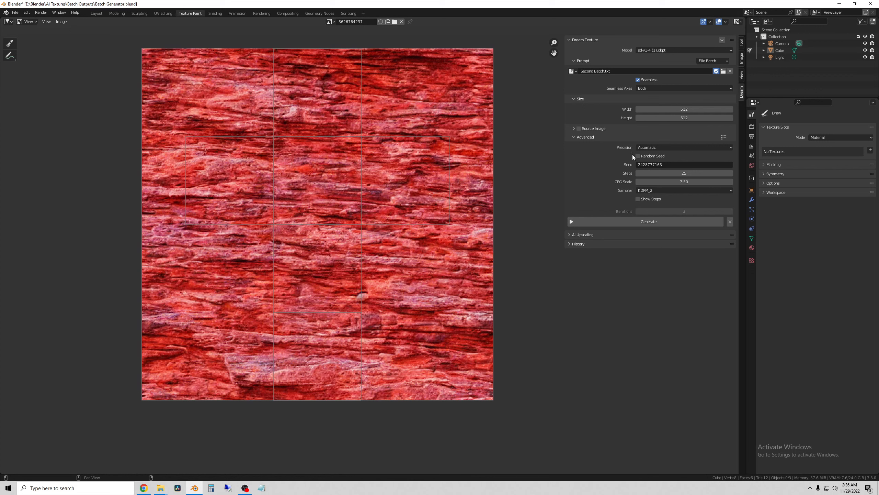
# Clear the seed value and generate the textures from the batch prompt file.
pyautogui.click(671, 165)
pyautogui.press('BackSpace')
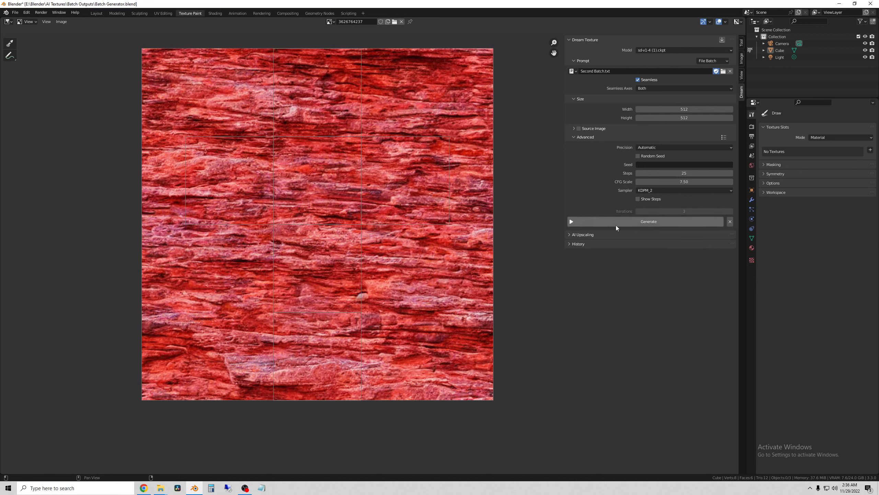
pyautogui.click(629, 223)
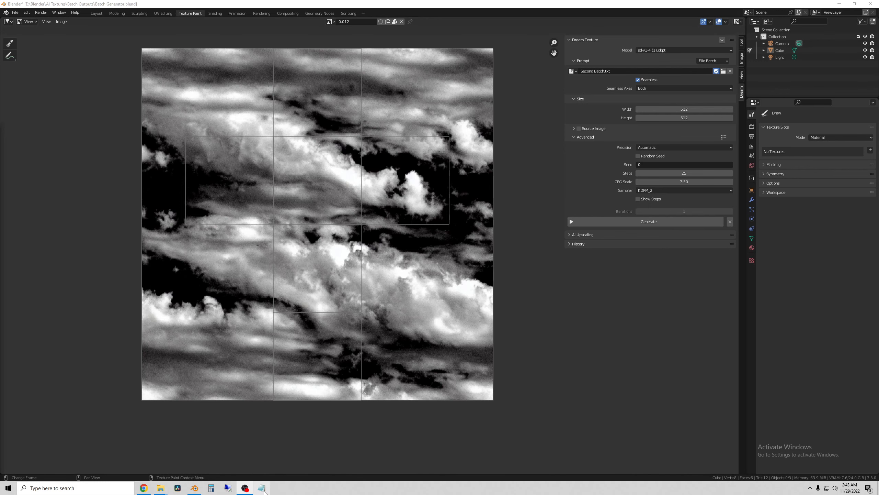
# Open the Second Batch text file in Notepad and remove the "2-" and "3-" prefixes from its first two prompts.
pyautogui.click(263, 488)
pyautogui.click(324, 104)
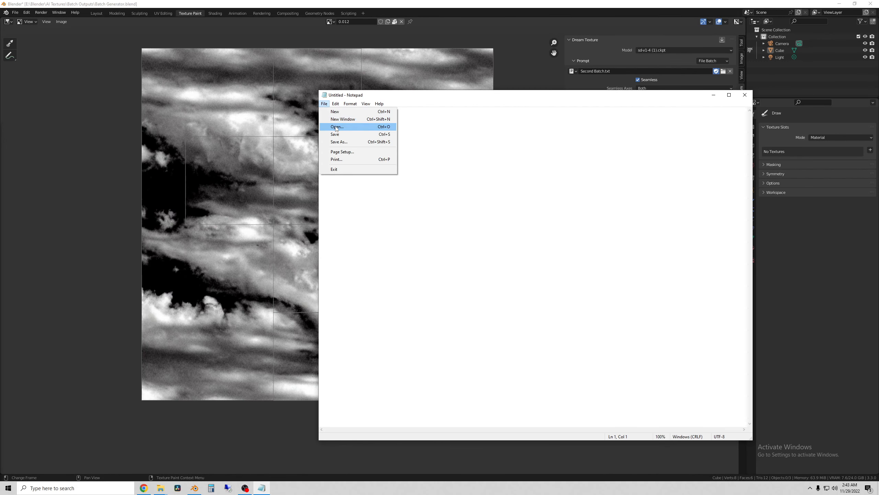
pyautogui.click(336, 127)
pyautogui.click(431, 162)
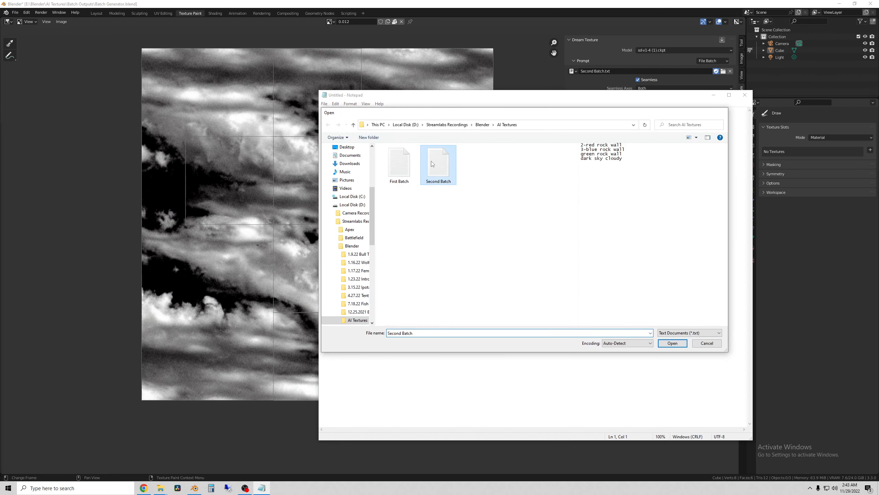
pyautogui.doubleClick(432, 161)
pyautogui.moveTo(326, 112); pyautogui.dragTo(323, 112)
pyautogui.press('Delete')
pyautogui.press('Delete')
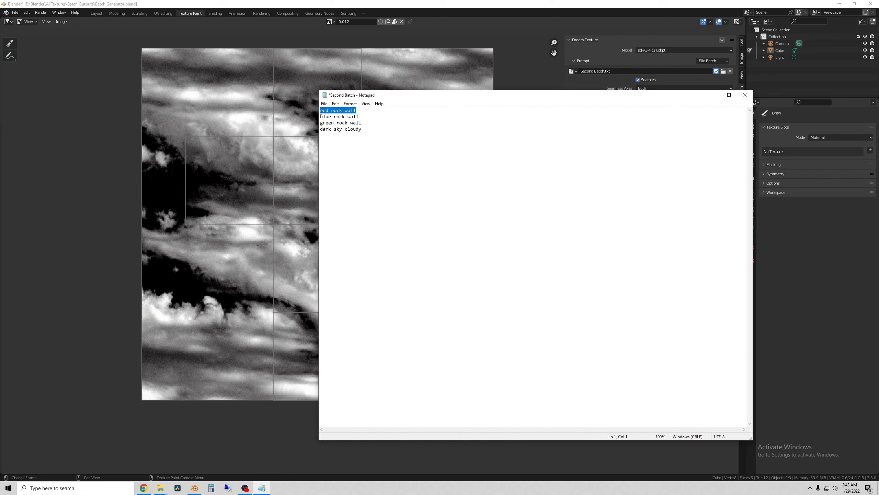
# Add two more "red rock wall" lines above the blue rock wall prompt.
pyautogui.press('Down')
pyautogui.press('Return')
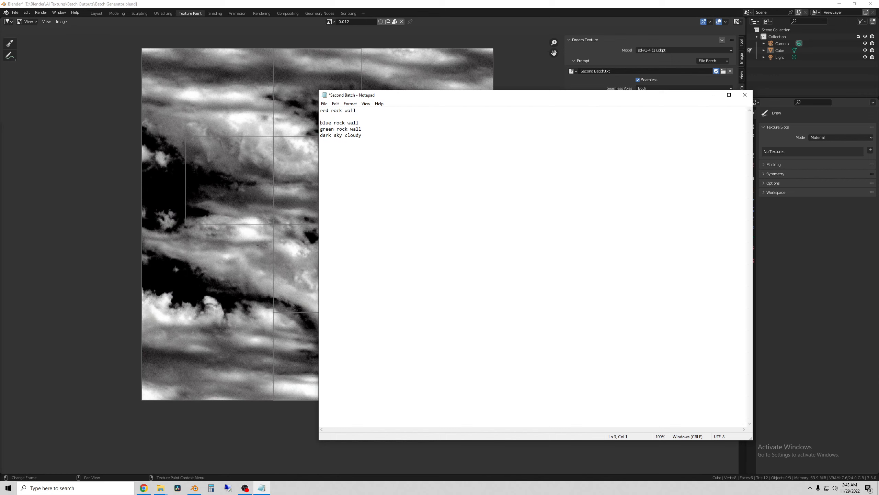
pyautogui.write('red rock wall')
pyautogui.press('Return')
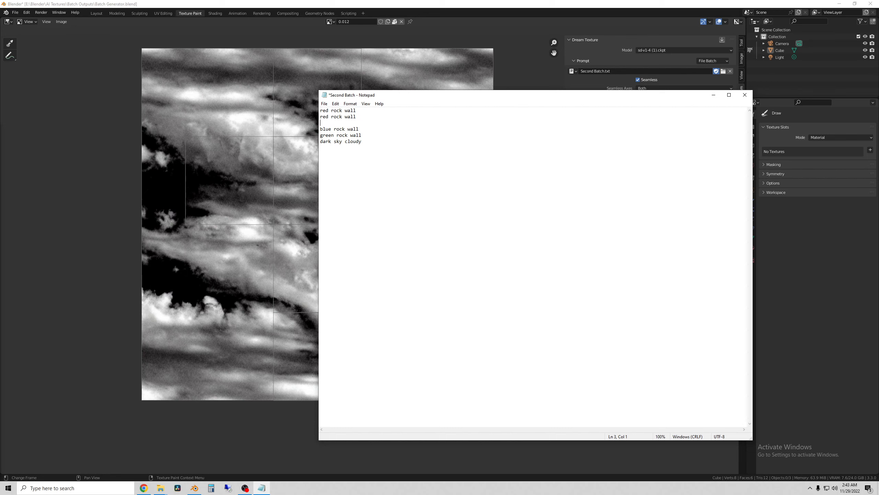
pyautogui.write('red rock wall')
# Save the edited prompt list as a new text file named Second Batch 2 and close Notepad.
pyautogui.click(324, 104)
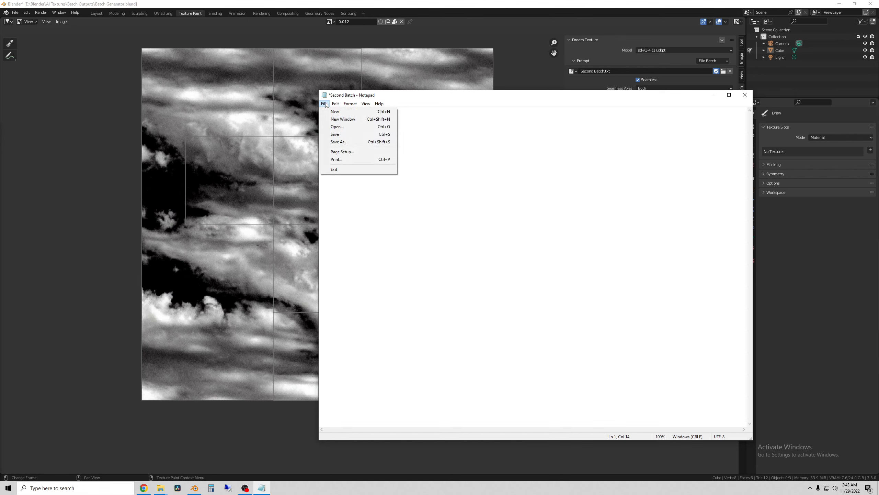
pyautogui.click(348, 141)
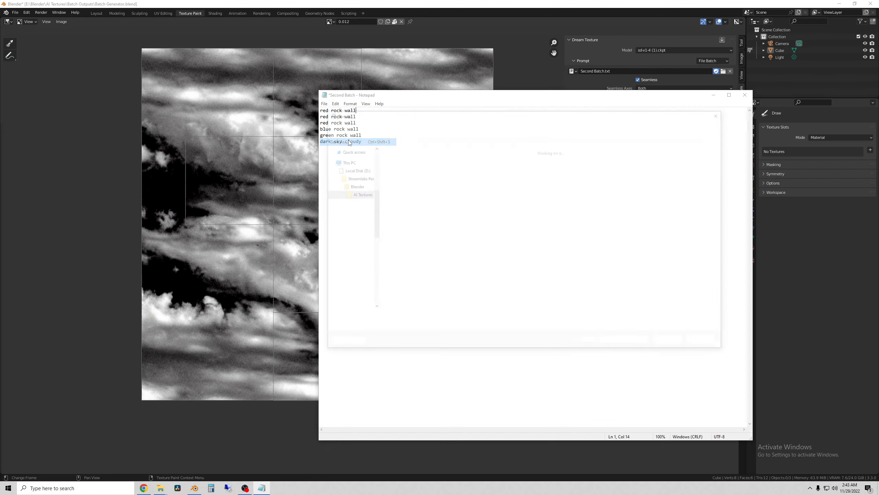
pyautogui.click(405, 318)
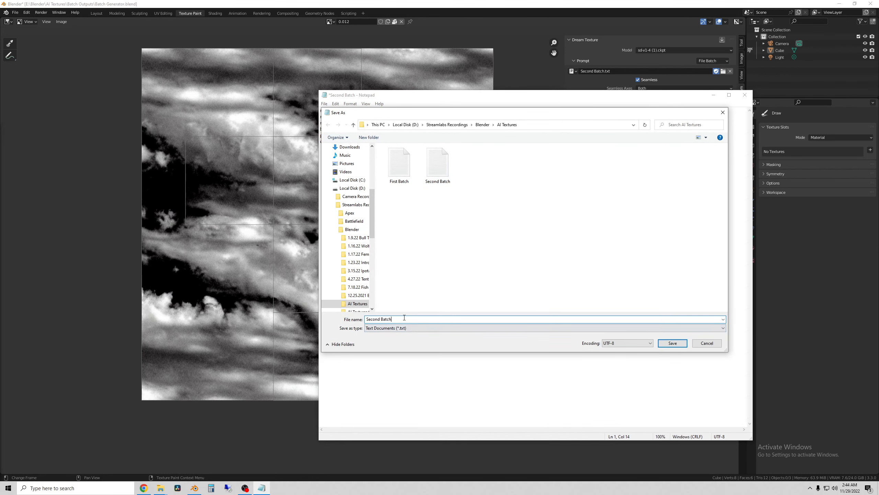
pyautogui.click(671, 343)
pyautogui.click(745, 94)
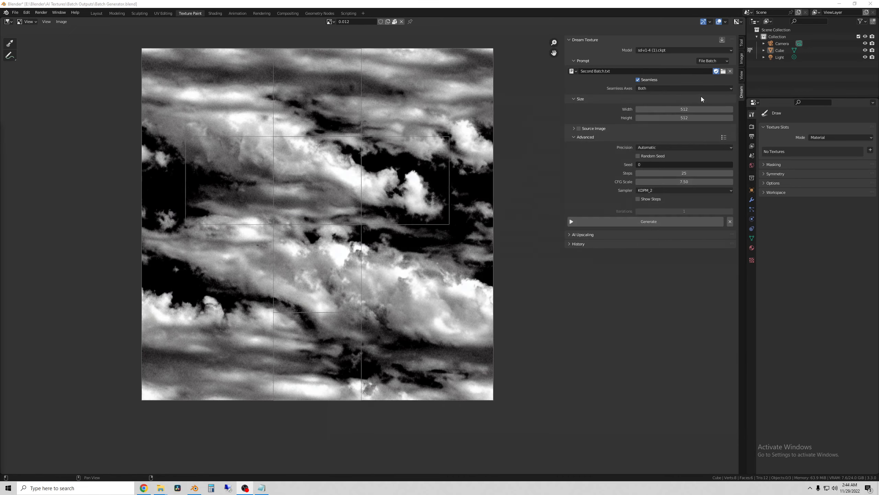
# Load Second Batch 2.txt as the batch prompt file for Dream Textures in Blender.
pyautogui.click(724, 71)
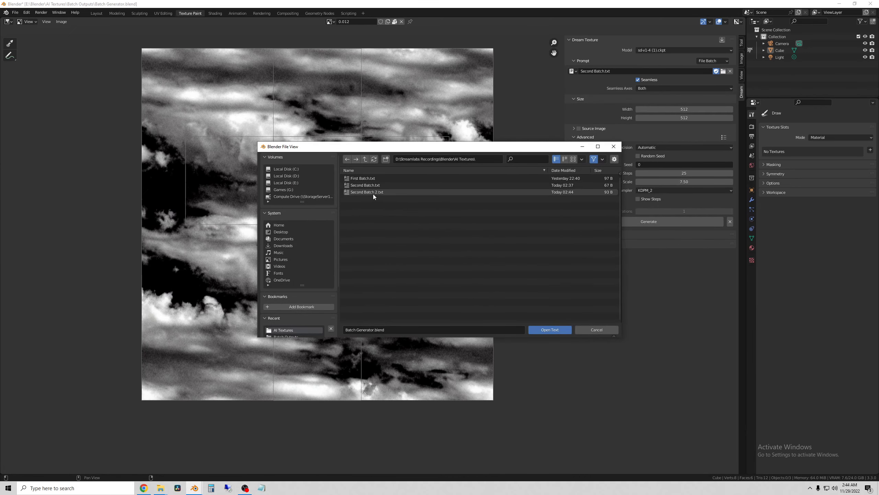
pyautogui.click(372, 195)
pyautogui.click(548, 328)
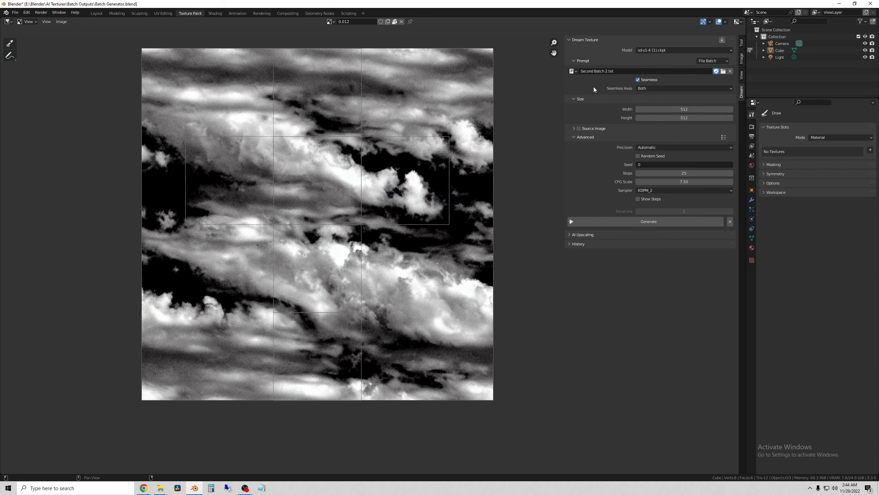
# Generate the Second Batch 2.txt prompts with seed 0, and generate them again with Random Seed enabled.
pyautogui.click(616, 222)
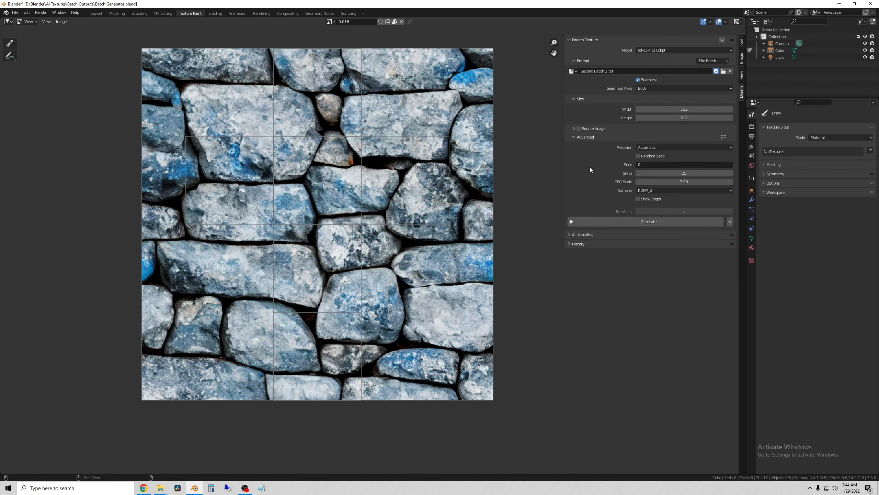
pyautogui.click(657, 165)
pyautogui.click(639, 157)
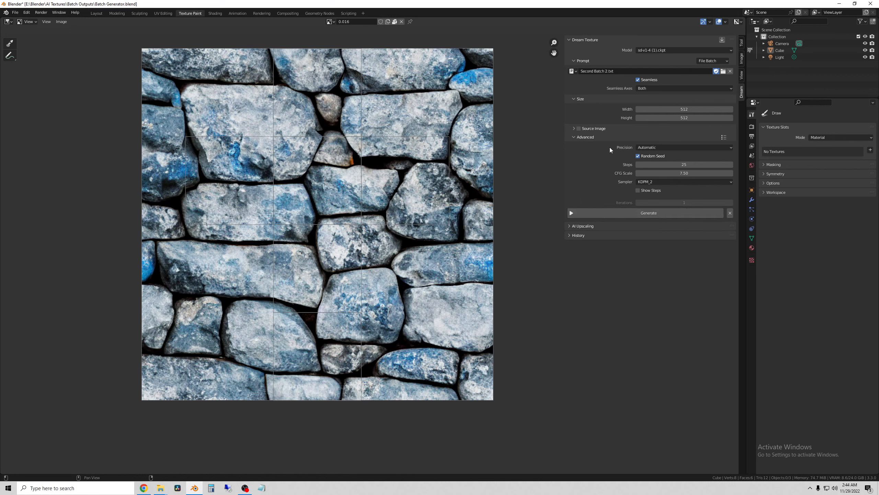
pyautogui.click(596, 213)
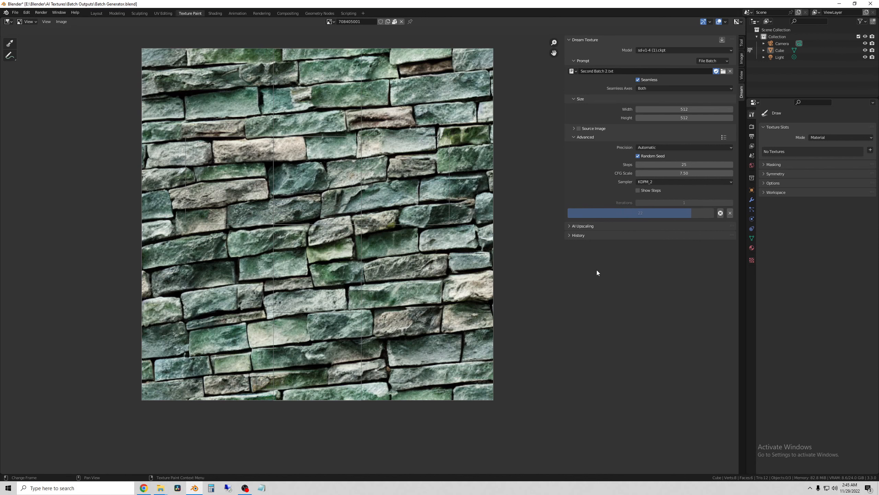
pyautogui.click(726, 63)
pyautogui.click(709, 75)
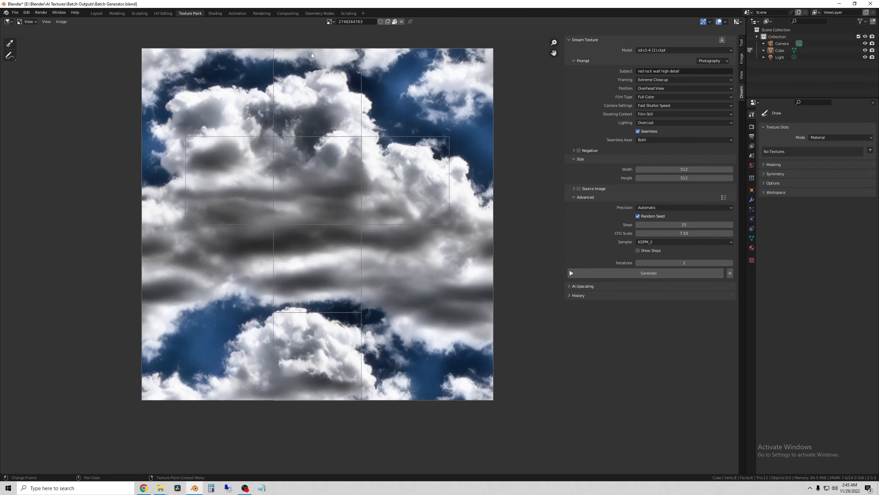
pyautogui.click(329, 21)
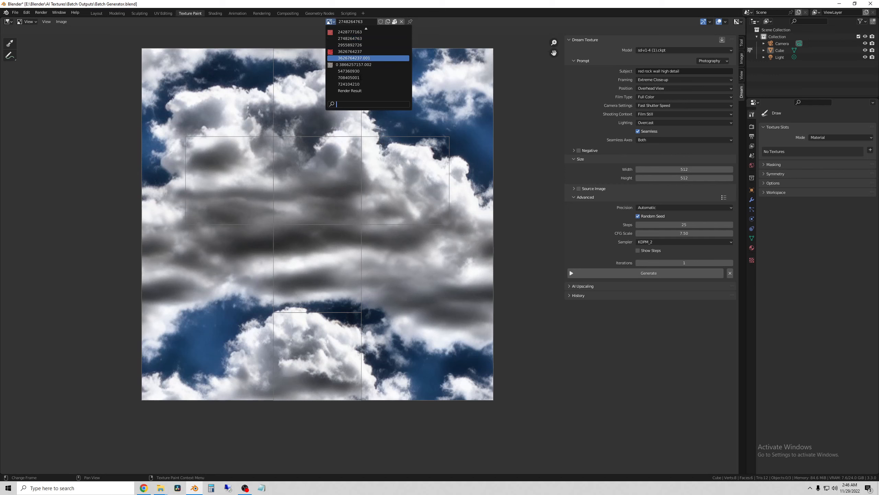
pyautogui.scroll(15, 364, 53)
pyautogui.scroll(6, 365, 54)
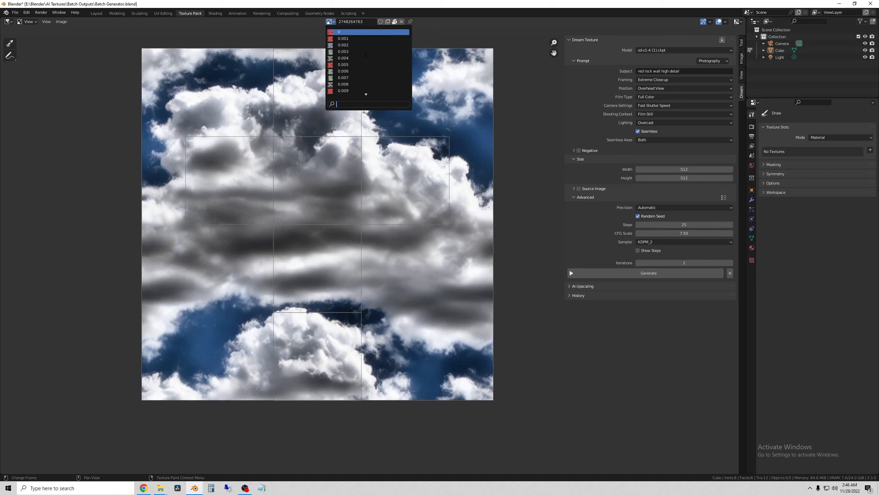
pyautogui.scroll(-20, 365, 54)
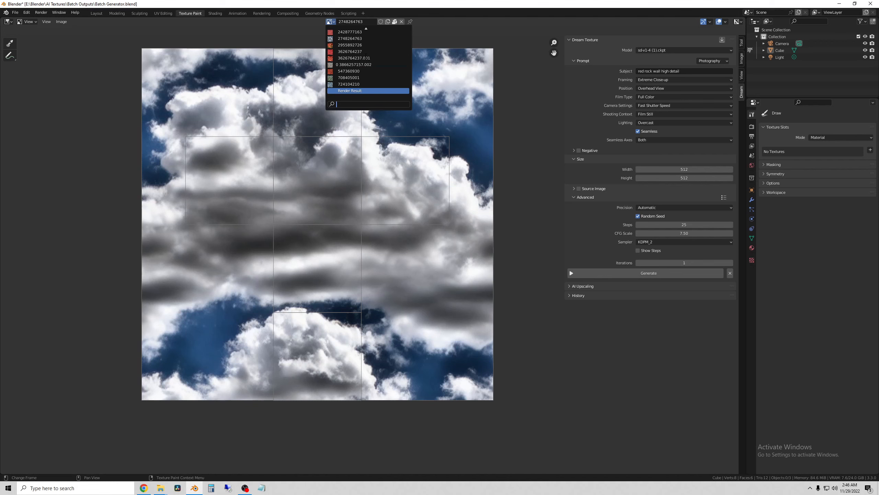
pyautogui.click(361, 39)
# Unpack all of the file's packed resources, using files in the current directory and creating them when necessary.
pyautogui.click(62, 23)
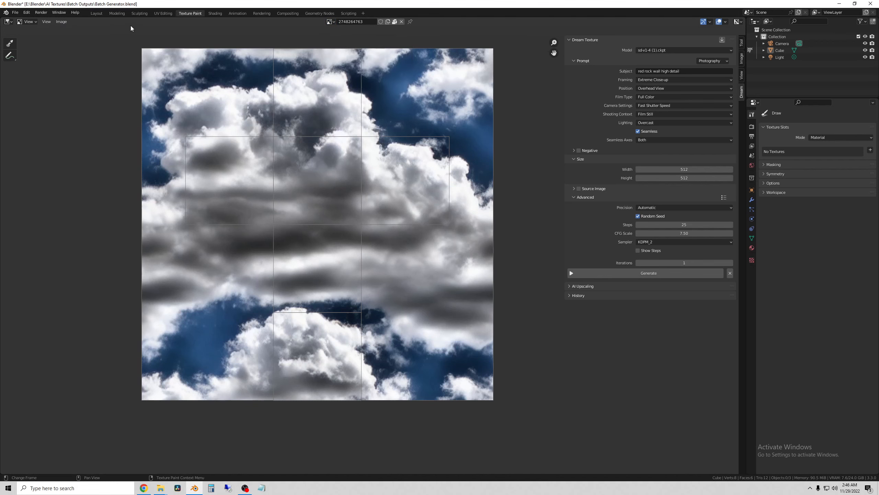
pyautogui.click(15, 13)
pyautogui.moveTo(16, 21)
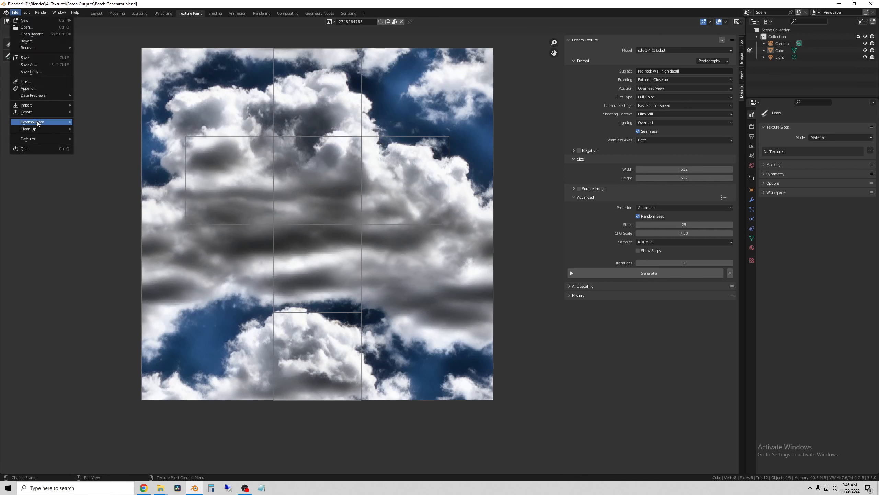
pyautogui.moveTo(39, 123)
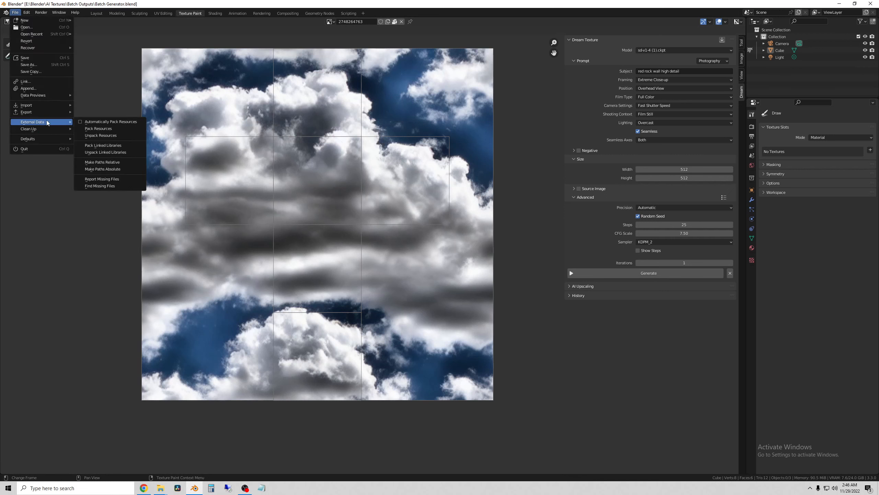
pyautogui.click(100, 135)
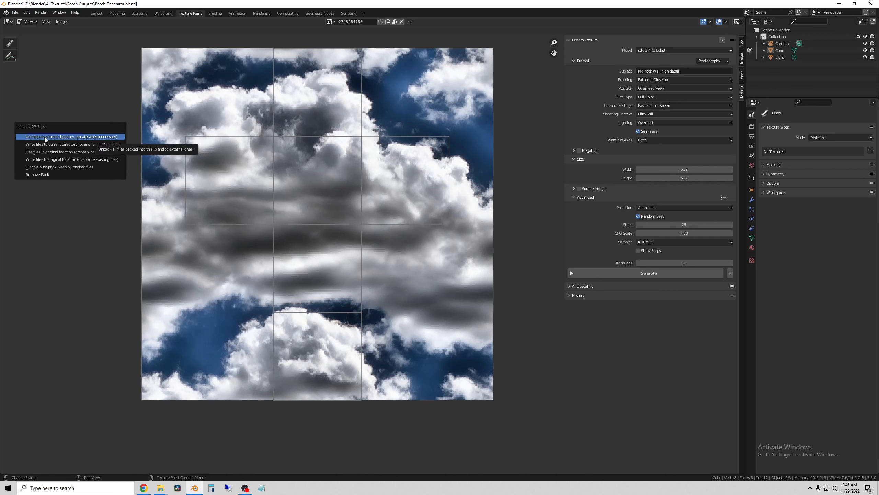
pyautogui.click(79, 137)
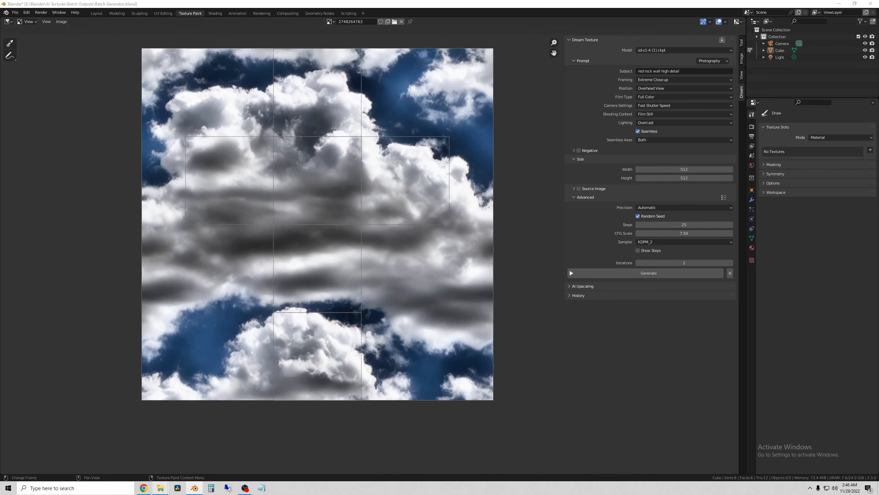
# Switch to the textures folder in File Explorer, look through the exported texture images, and return to Blender.
pyautogui.moveTo(161, 488)
pyautogui.click(197, 468)
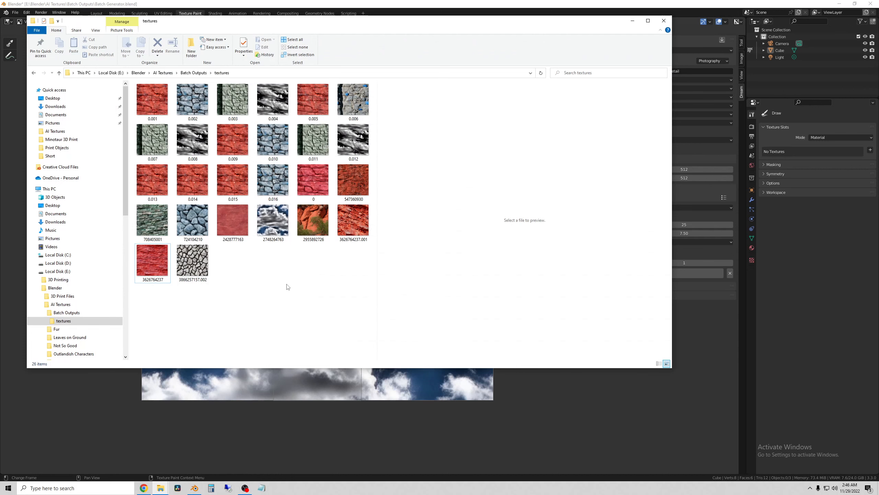
pyautogui.click(264, 247)
pyautogui.press('Right')
pyautogui.press('Right')
pyautogui.press('Right')
pyautogui.press('Right')
pyautogui.click(271, 287)
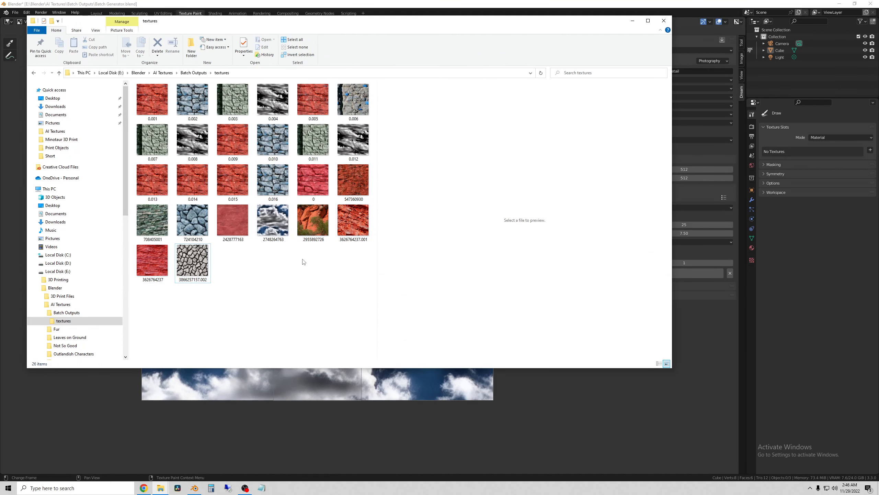
pyautogui.click(632, 20)
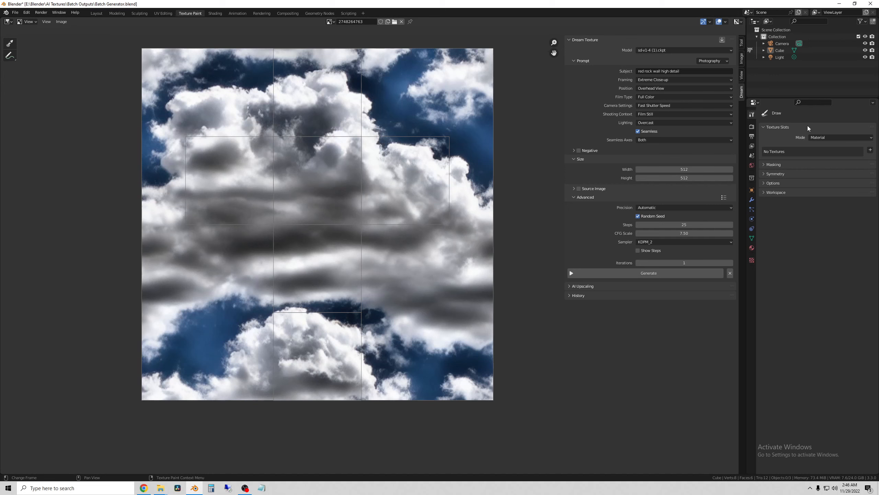
pyautogui.click(721, 59)
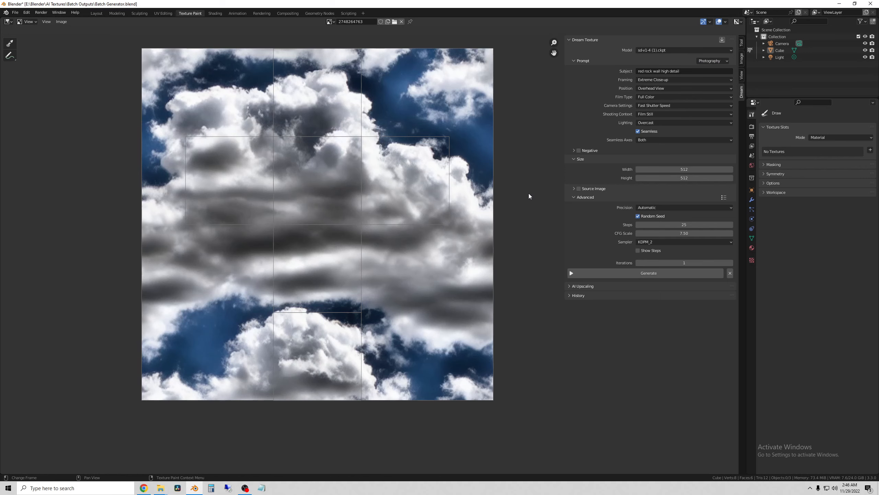